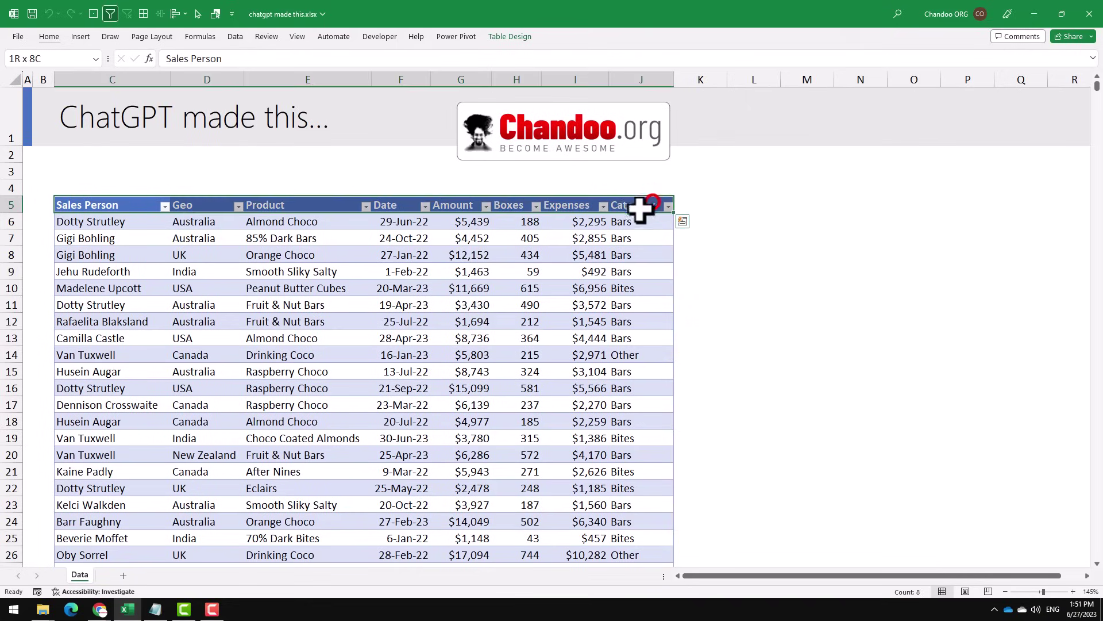
# - Copy the header row of the chocolate sales table and switch to ChatGPT, ready to write a message
pyautogui.hotkey('ctrl', 'c')
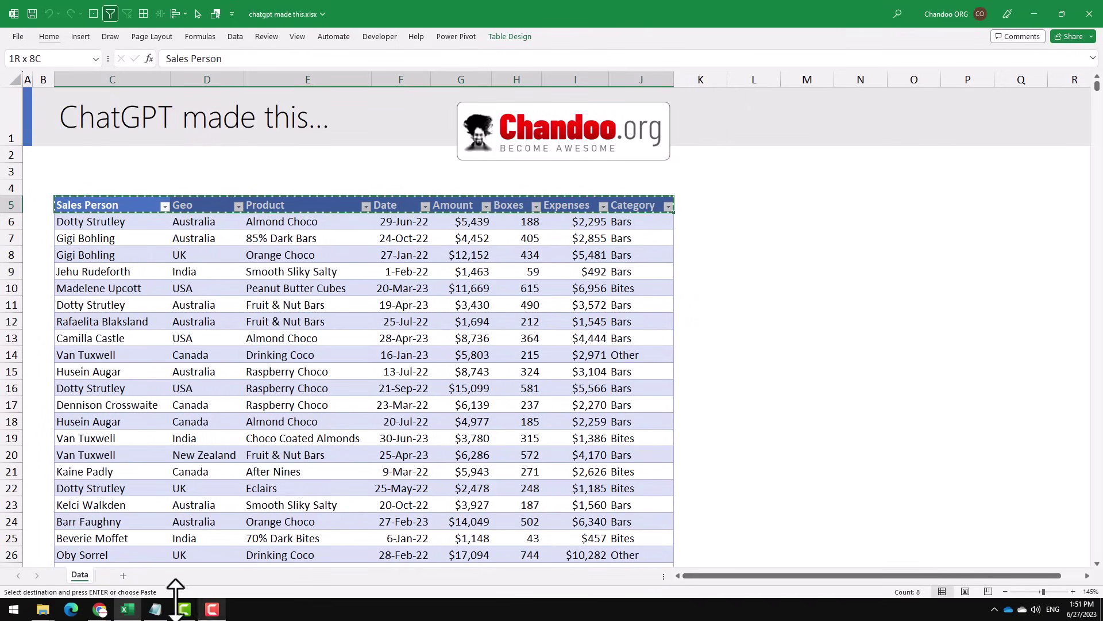
pyautogui.moveTo(100, 611)
pyautogui.click(143, 581)
pyautogui.click(470, 550)
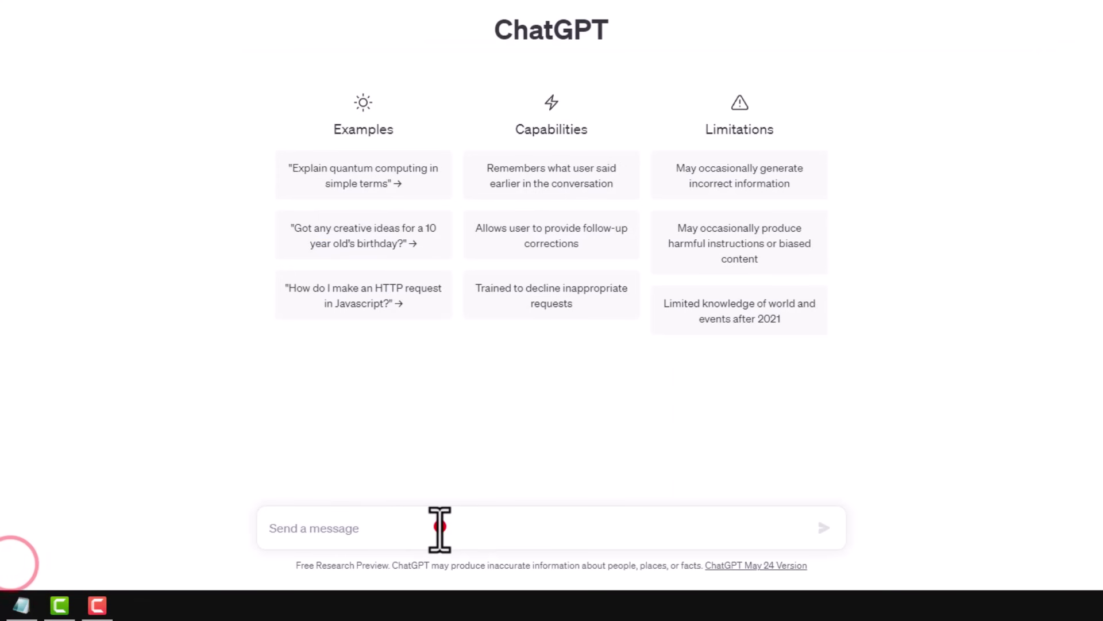
# - Tell ChatGPT about the chocolate sales Excel table, pasting its headers as the format, and ask for help creating a sales dashboard from it
pyautogui.write('I have some chocolate sales')
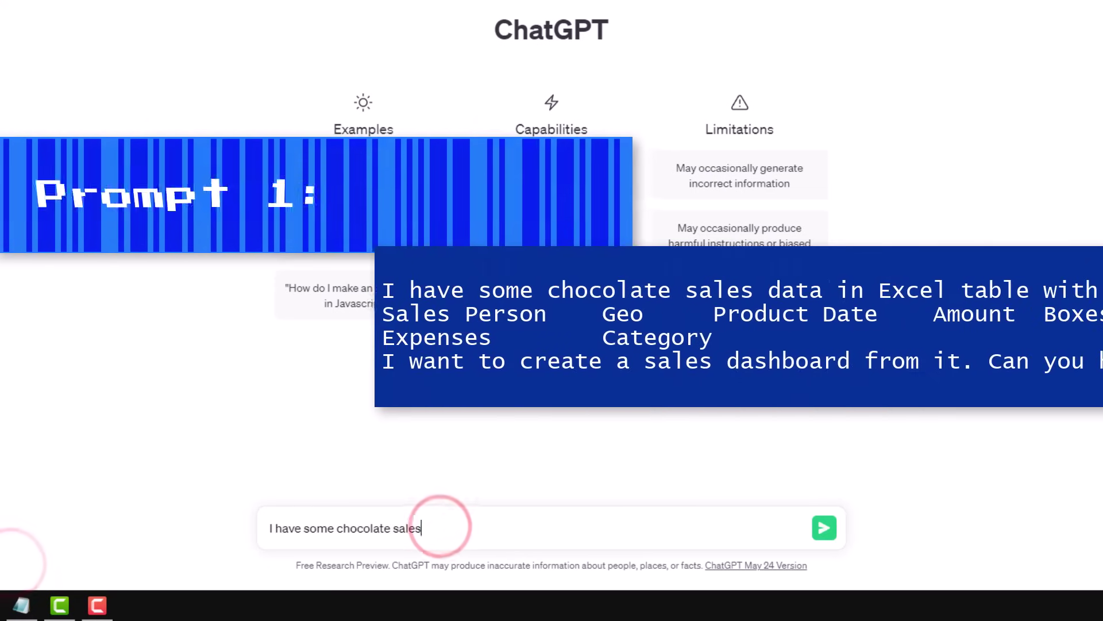
pyautogui.write(' data in Excel table with this format -')
pyautogui.hotkey('shift', 'Return')
pyautogui.hotkey('ctrl', 'v')
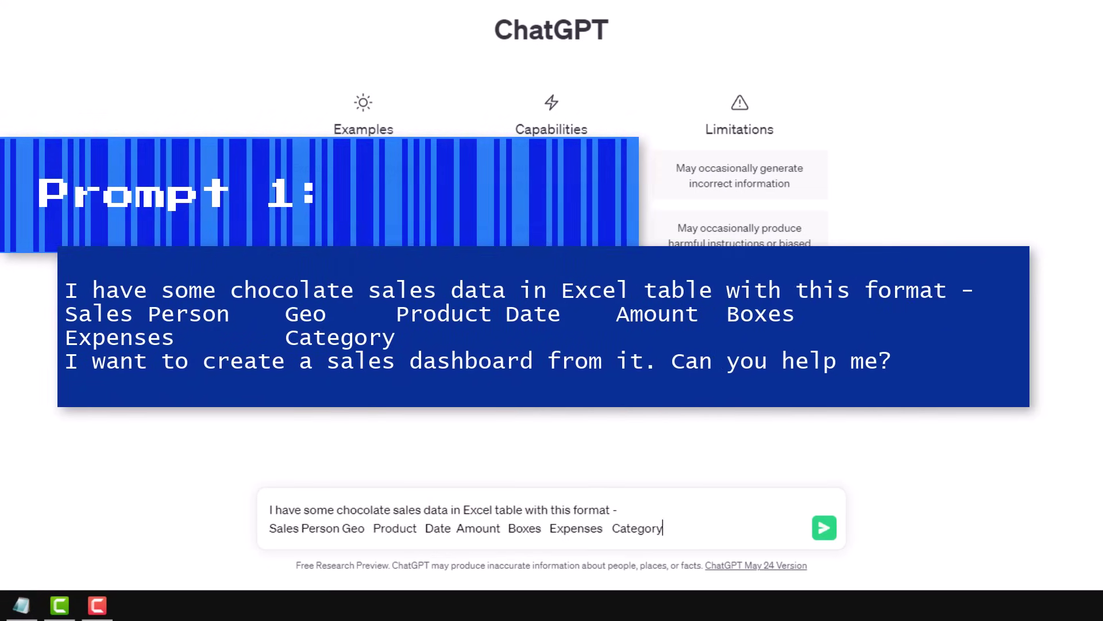
pyautogui.press('Return')
pyautogui.write('I want to create a sales dashboard from it. Can you help me?')
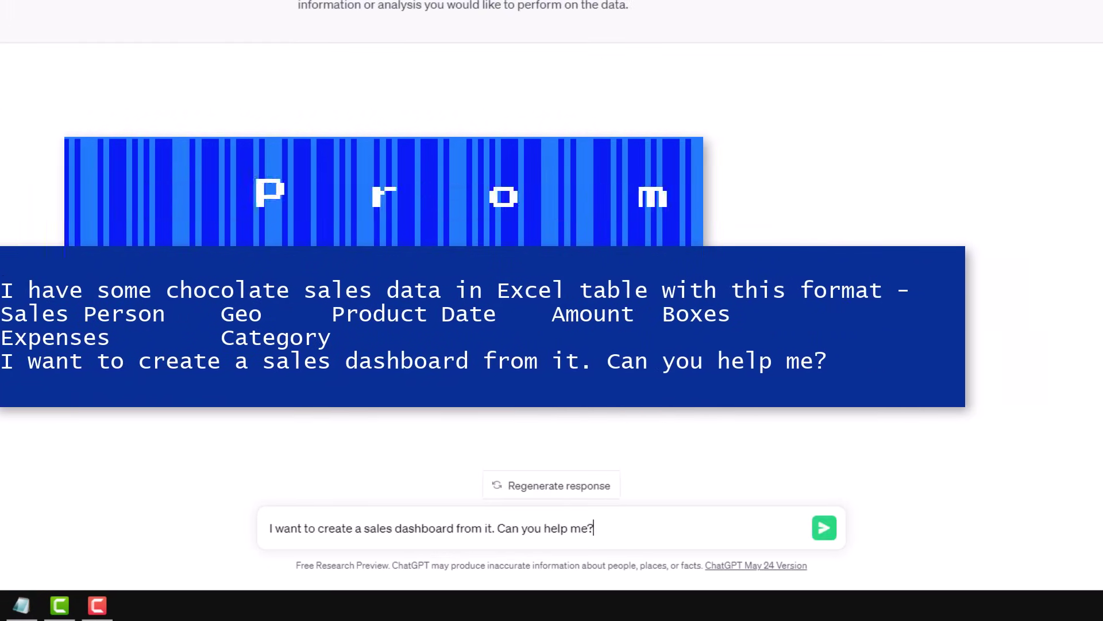
pyautogui.press('Return')
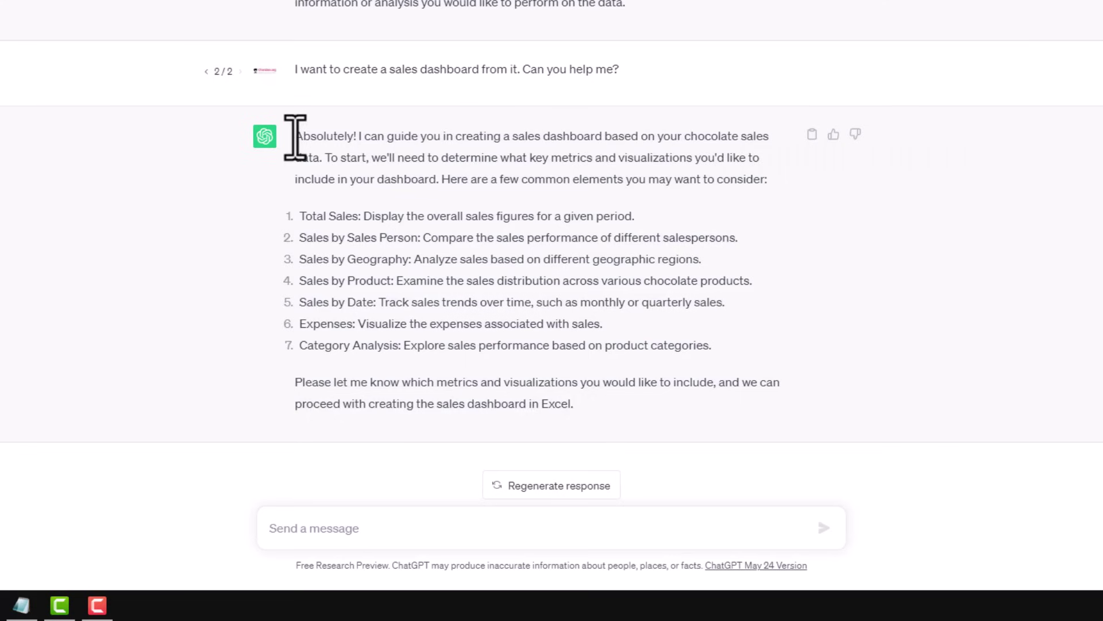
# - Review the dashboard elements suggested in ChatGPT's reply, from Total Sales through Category Analysis
pyautogui.moveTo(294, 136); pyautogui.dragTo(775, 395)
pyautogui.click(468, 240)
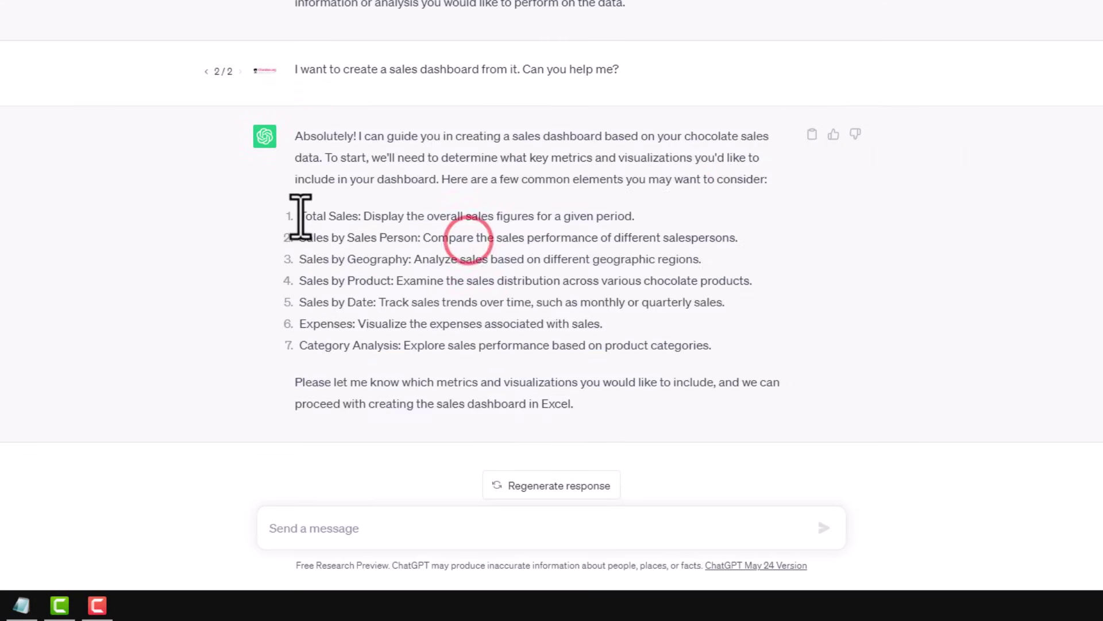
pyautogui.moveTo(366, 214); pyautogui.dragTo(653, 213)
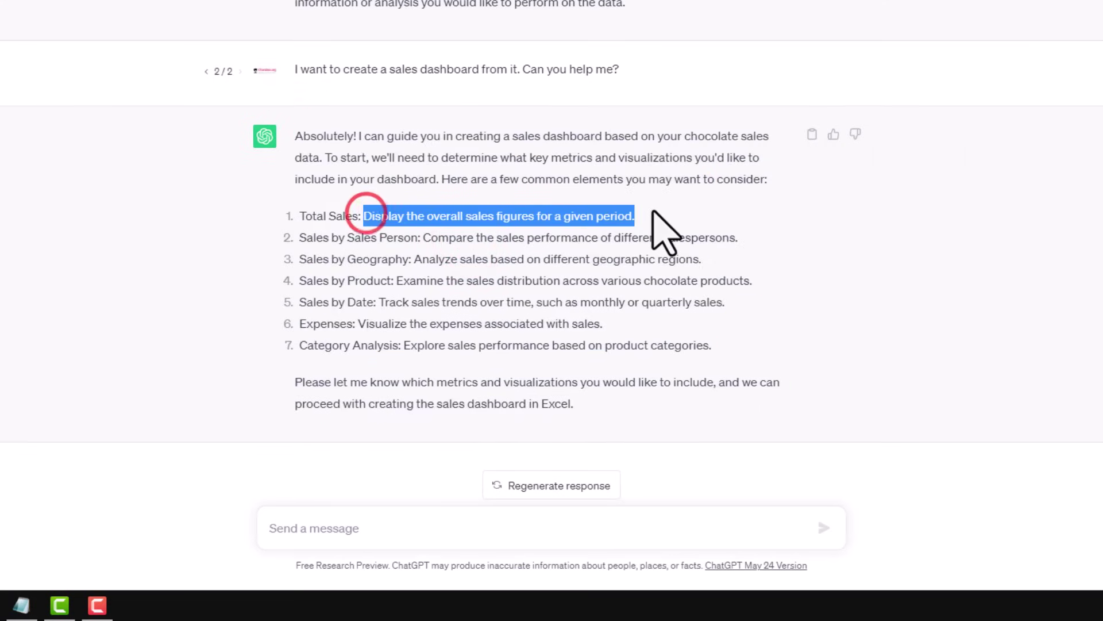
pyautogui.moveTo(424, 238); pyautogui.dragTo(749, 241)
pyautogui.moveTo(414, 259); pyautogui.dragTo(702, 260)
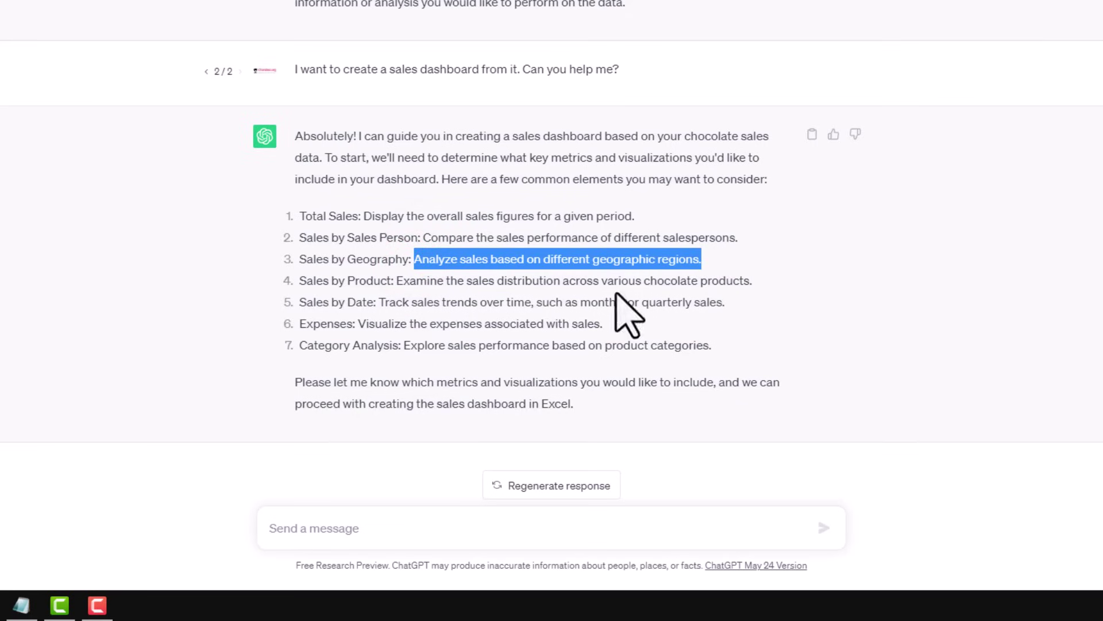
pyautogui.moveTo(300, 216); pyautogui.dragTo(712, 343)
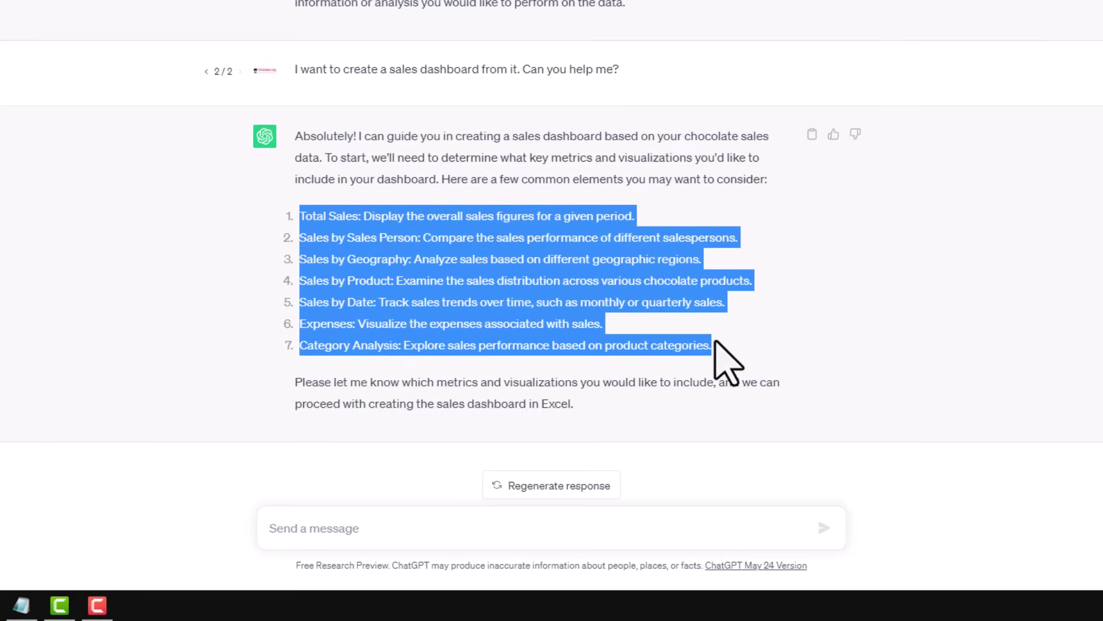
# - Ask ChatGPT "Let's do this. Can you tell me how to make such analysis? I prefer using Pivot tables"
pyautogui.click(497, 524)
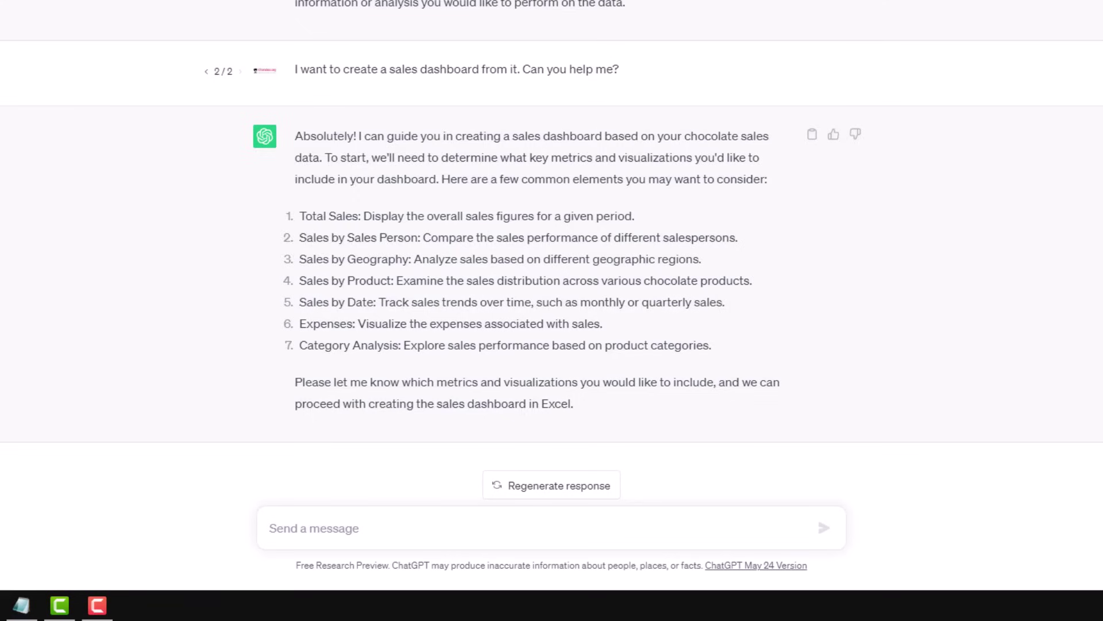
pyautogui.write("Let'")
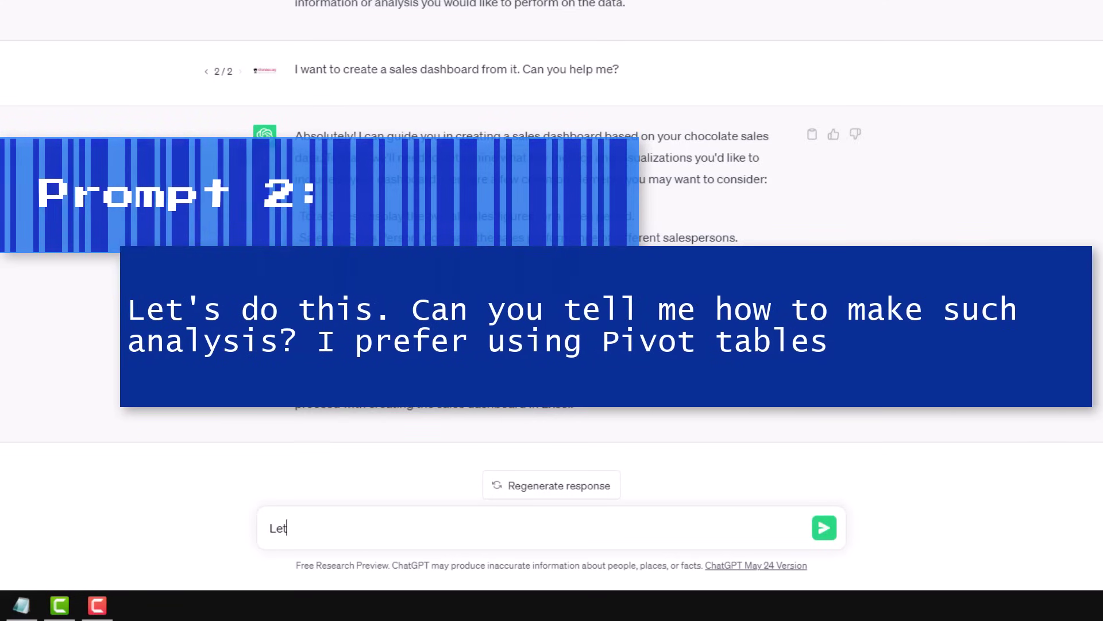
pyautogui.write('s do th')
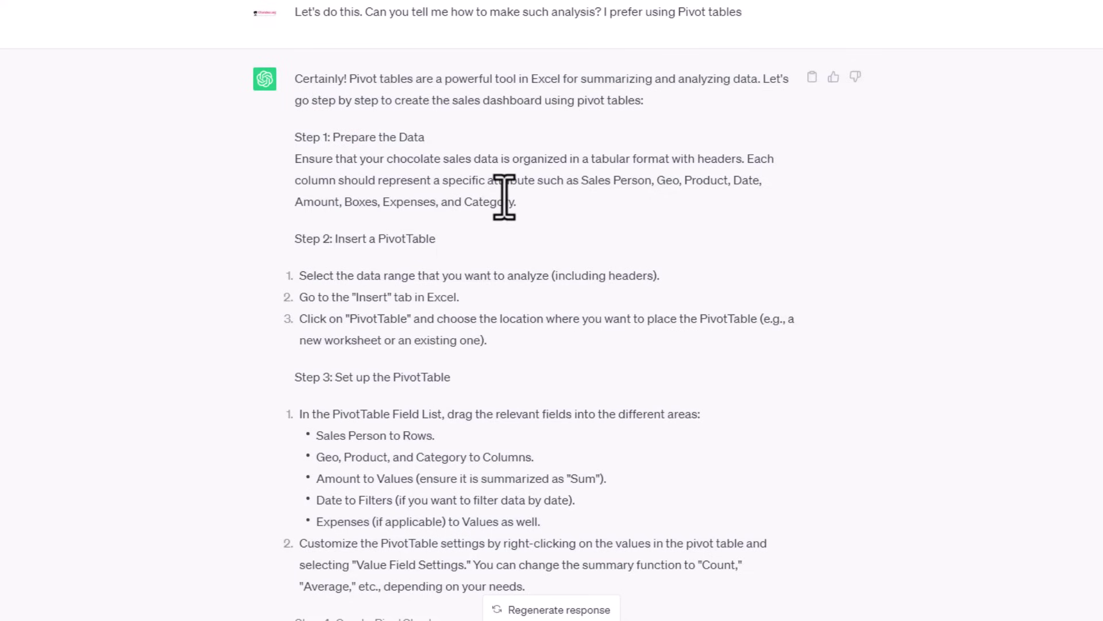
# - Read through ChatGPT's instructions on preparing the data, inserting and setting up the PivotTable, and creating PivotCharts
pyautogui.moveTo(291, 137); pyautogui.dragTo(518, 204)
pyautogui.moveTo(295, 239); pyautogui.dragTo(534, 314)
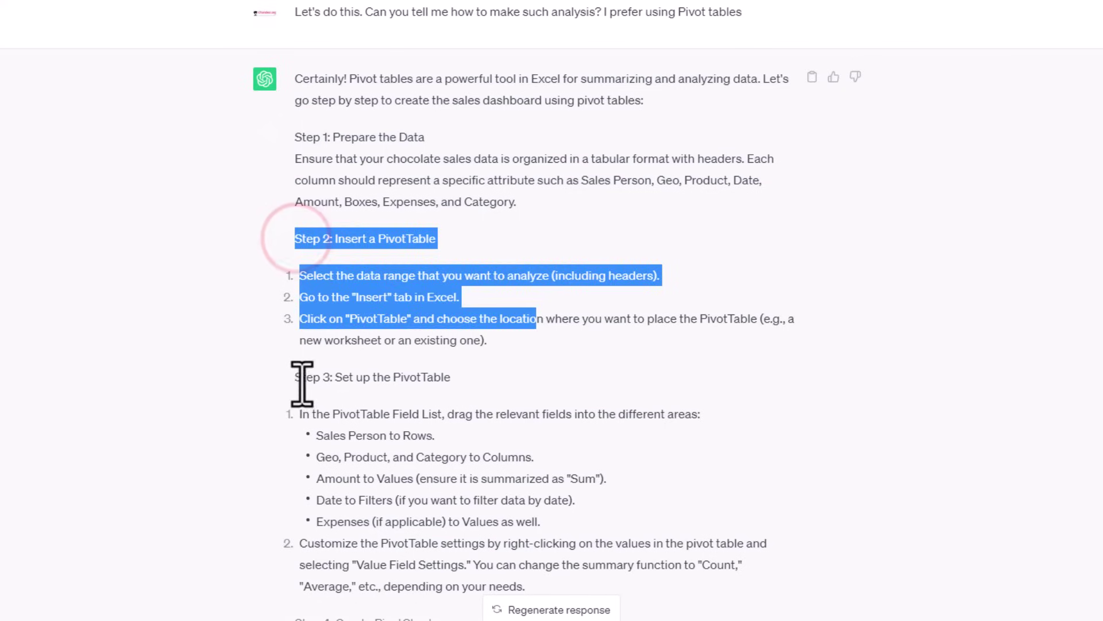
pyautogui.moveTo(294, 377); pyautogui.dragTo(532, 458)
pyautogui.scroll(-5, 574, 448)
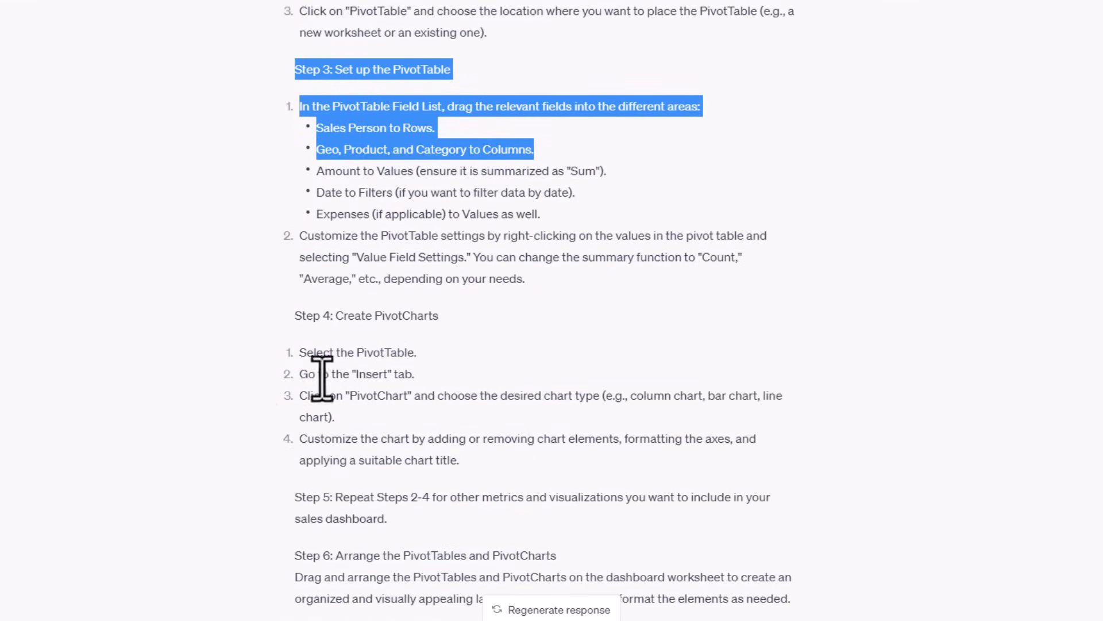
pyautogui.moveTo(295, 316); pyautogui.dragTo(561, 505)
pyautogui.scroll(3, 638, 506)
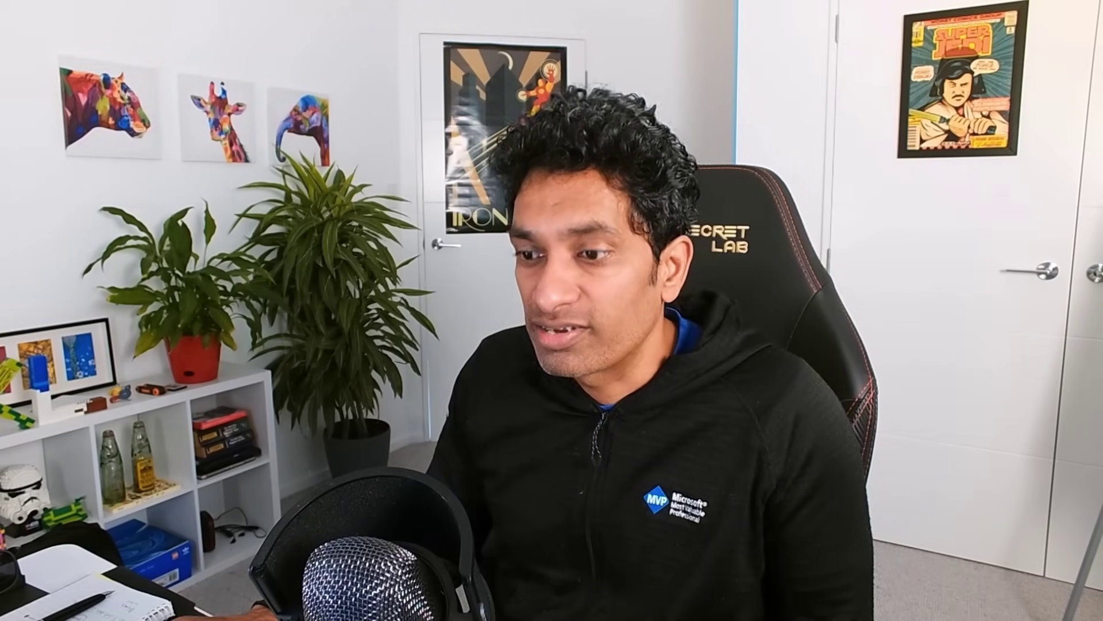
# - Ask ChatGPT to go one step at a time and explain the Total Sales pivot tables for a given period, and review its answer
pyautogui.click(394, 546)
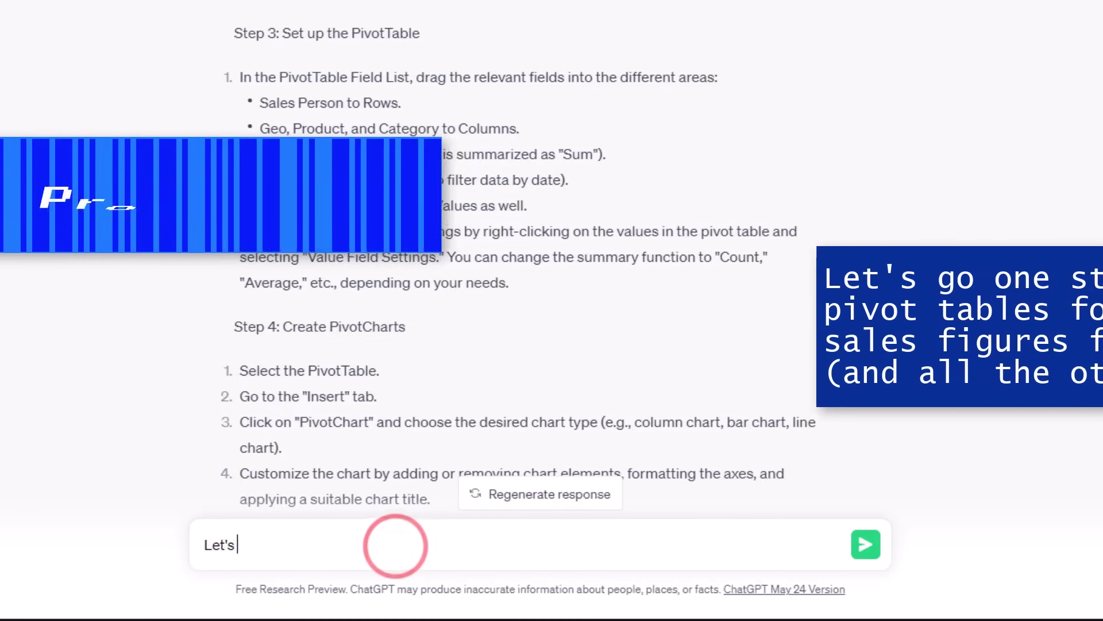
pyautogui.write('go one step at a time.')
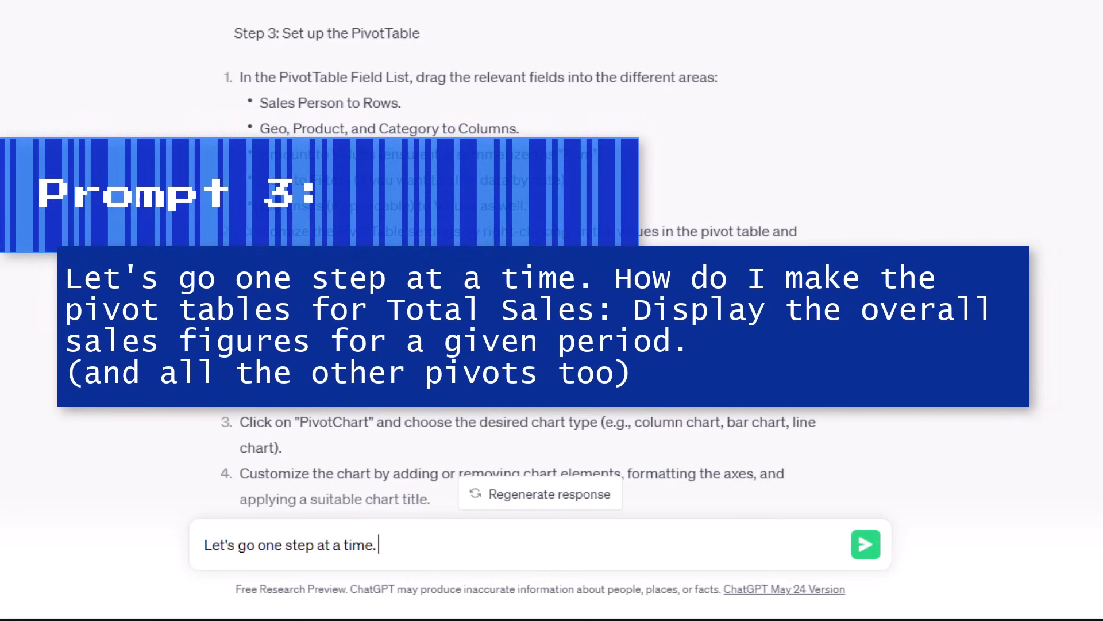
pyautogui.write(' How do I make the pivot tables')
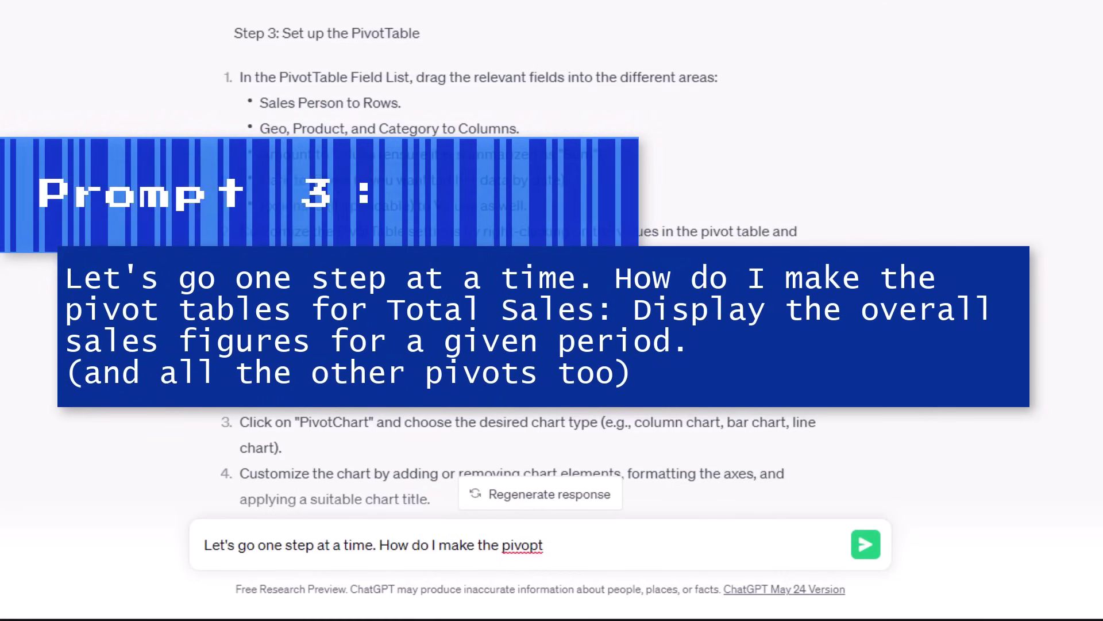
pyautogui.moveTo(298, 151); pyautogui.dragTo(800, 224)
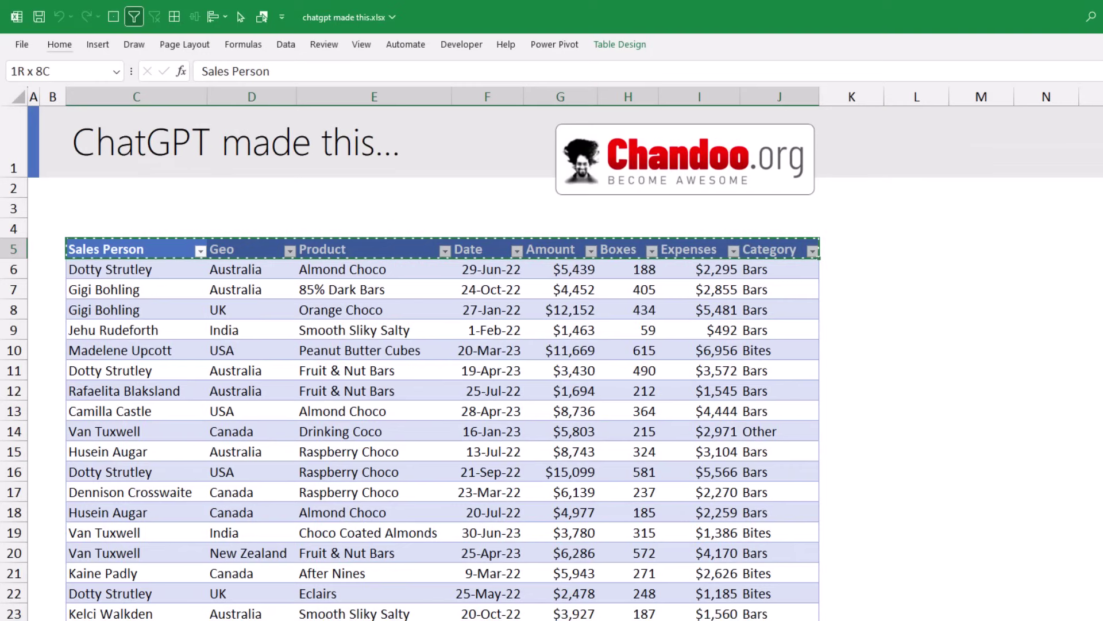
# - Switch to Excel, insert a PivotTable from the sales table on a new worksheet, and summarize Amount as its values
pyautogui.click(212, 384)
pyautogui.click(98, 44)
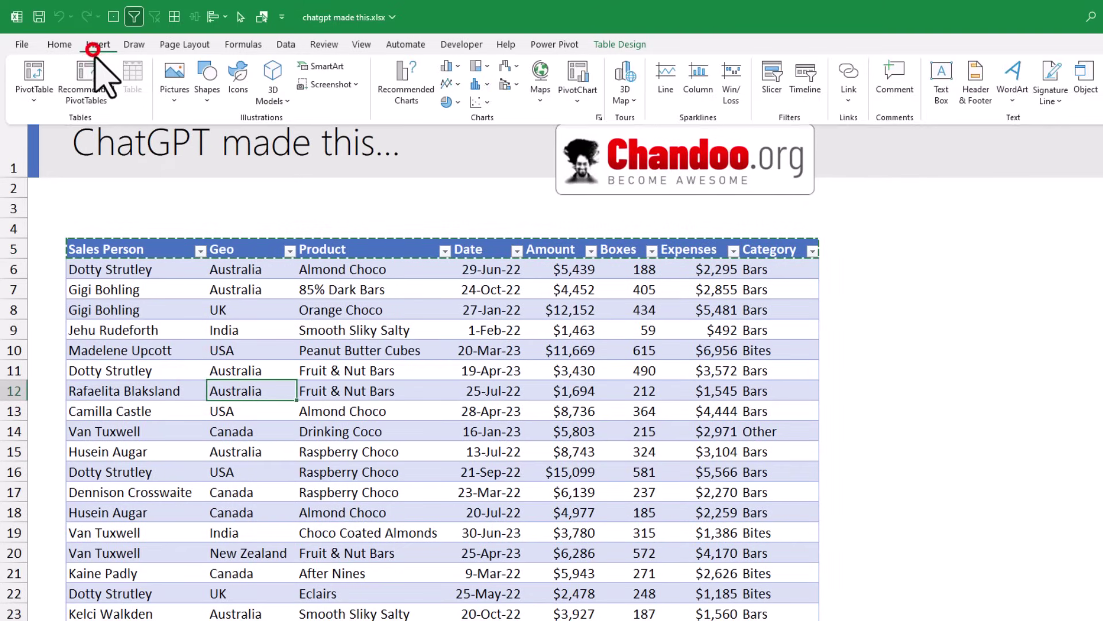
pyautogui.click(35, 95)
pyautogui.click(80, 123)
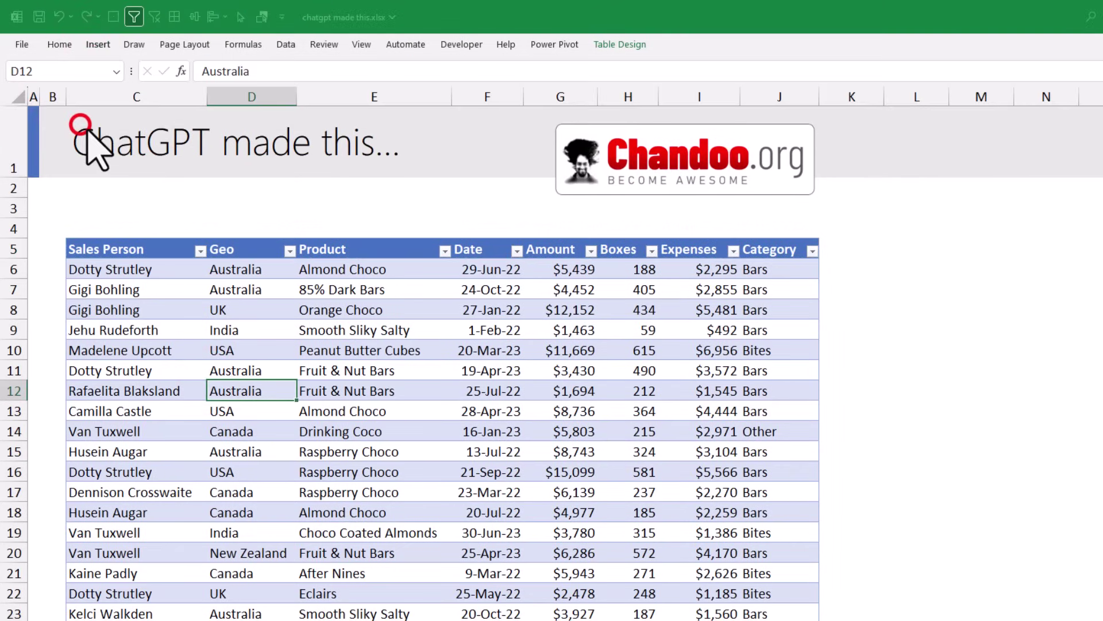
pyautogui.click(810, 339)
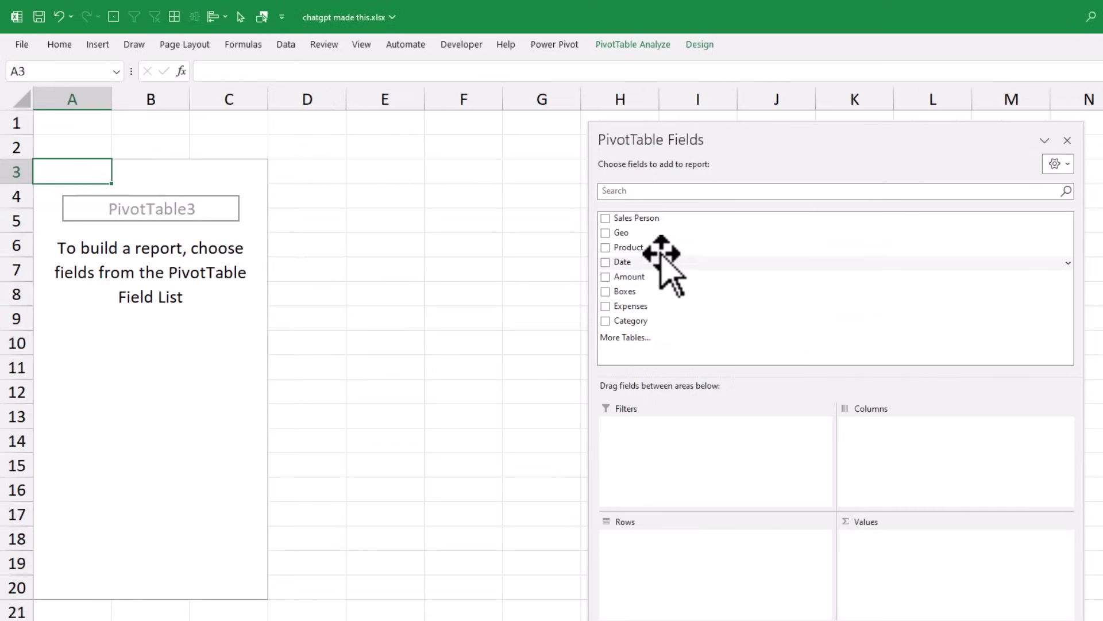
pyautogui.moveTo(642, 276); pyautogui.dragTo(923, 586)
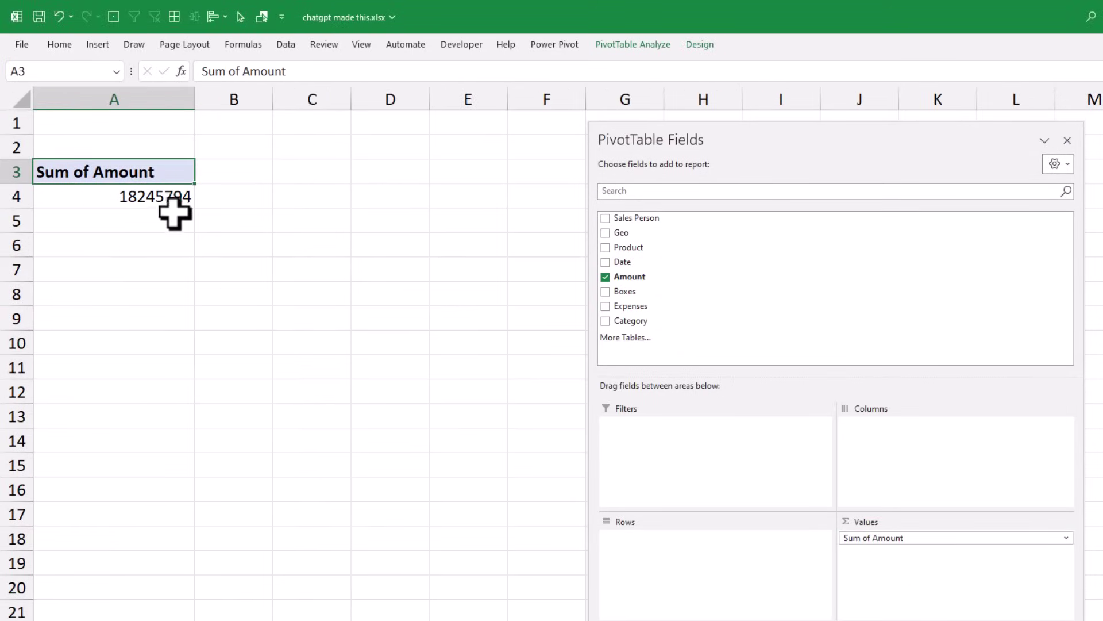
# - Format the pivot table's Sum of Amount values as dollar currency with 0 decimal places
pyautogui.click(175, 212)
pyautogui.rightClick(172, 200)
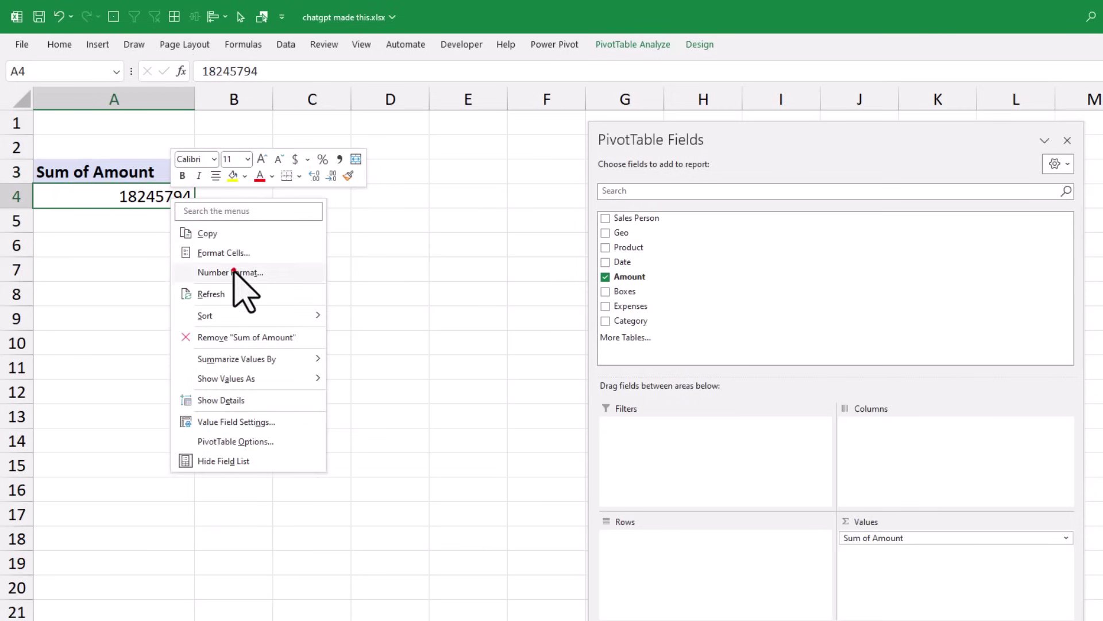
pyautogui.click(238, 273)
pyautogui.click(79, 174)
pyautogui.doubleClick(221, 186)
pyautogui.write('0')
pyautogui.click(329, 414)
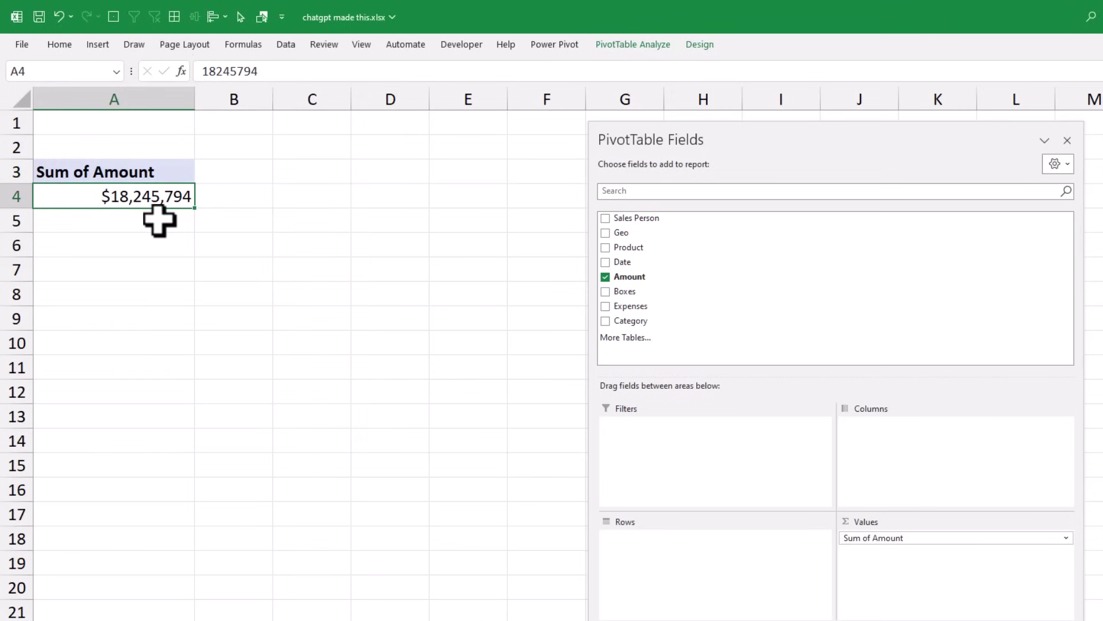
# - Break the pivot table's amounts down by Date in rows and widen column B to fit the values
pyautogui.moveTo(630, 262); pyautogui.dragTo(739, 571)
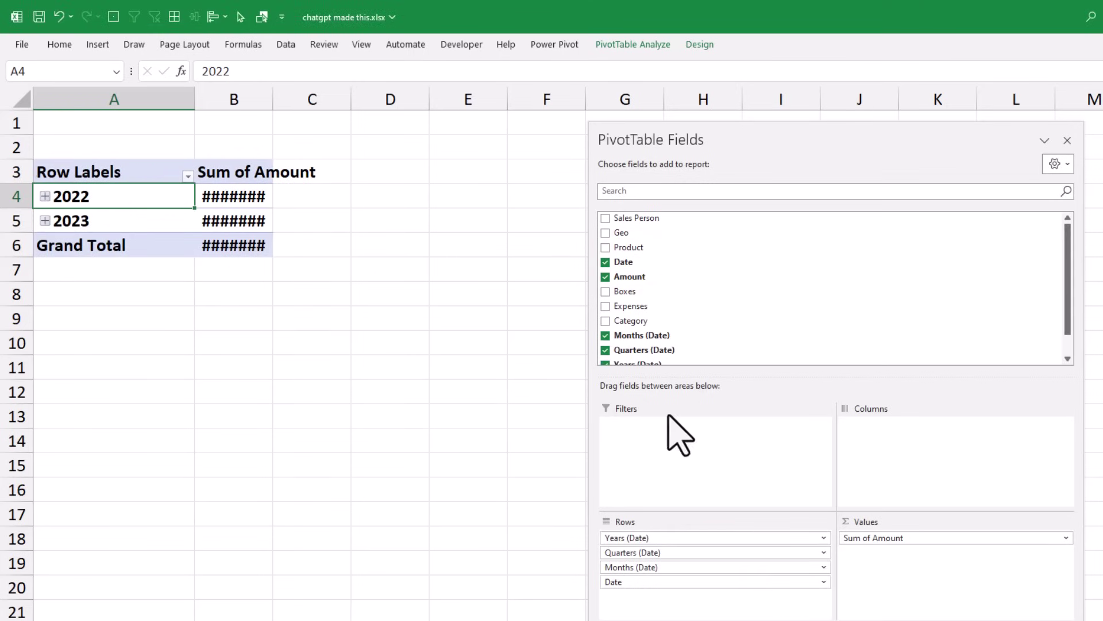
pyautogui.doubleClick(273, 101)
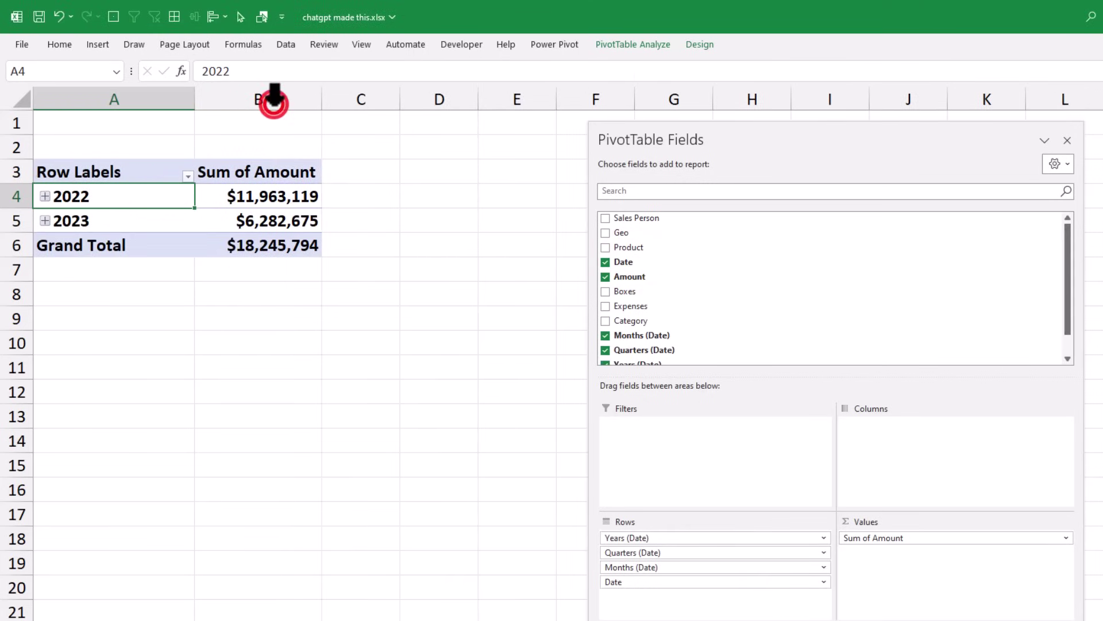
pyautogui.click(125, 198)
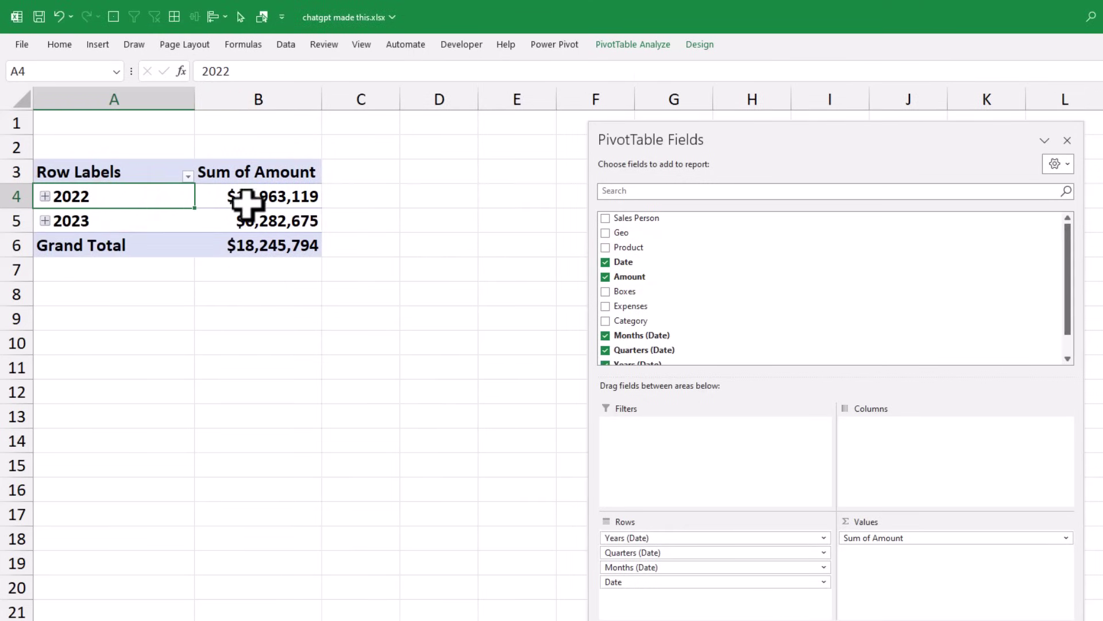
pyautogui.click(269, 194)
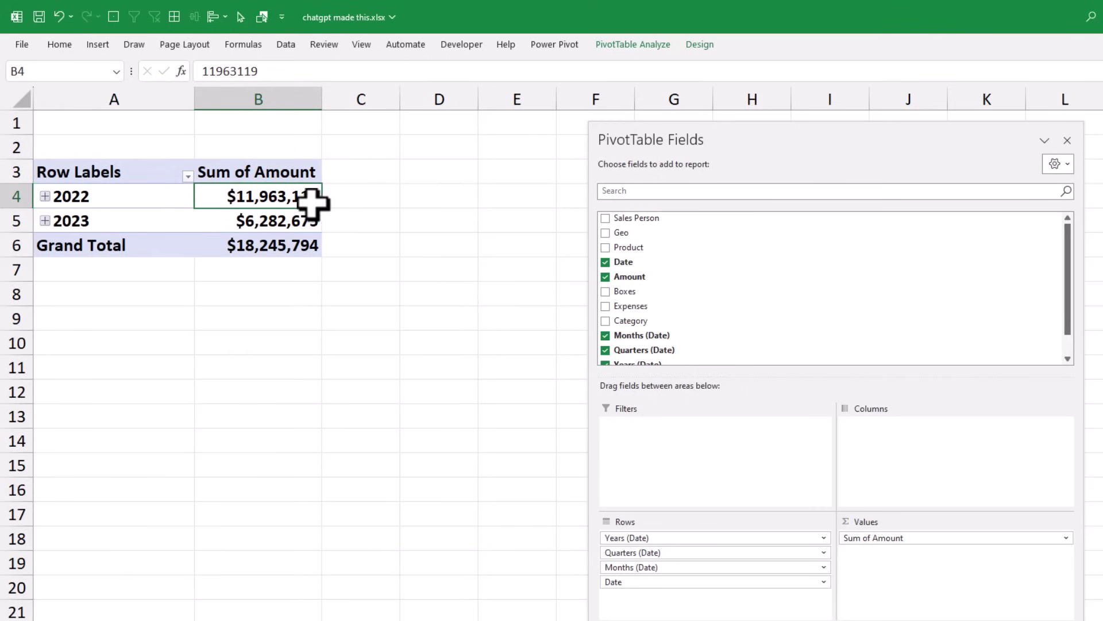
pyautogui.click(280, 221)
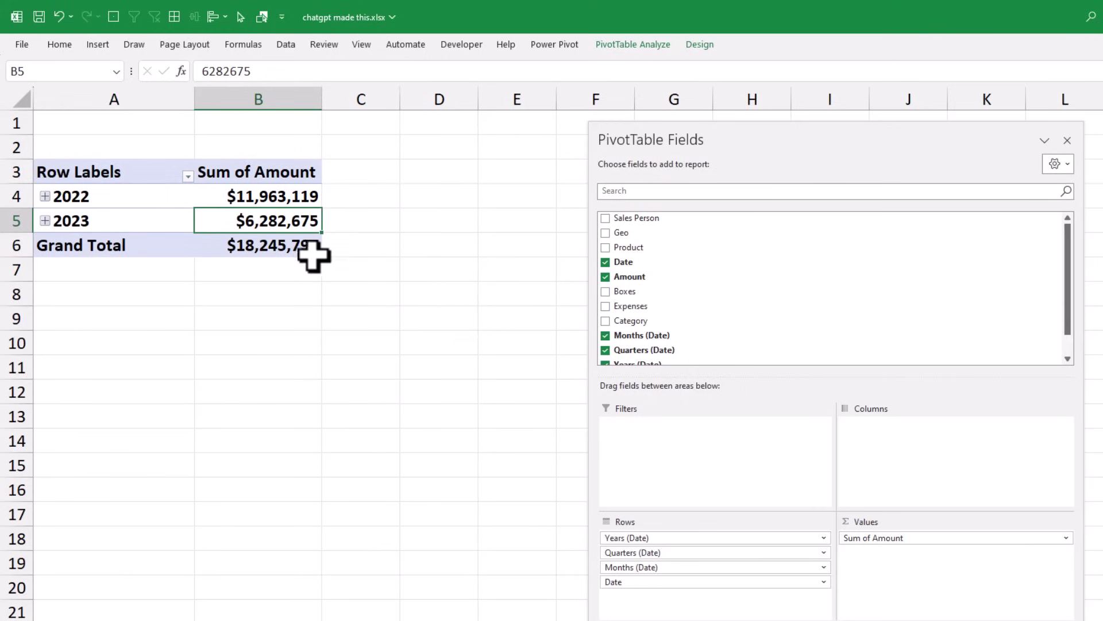
# - Expand 2022 and 2023 in the pivot table to their quarters and review the quarterly amounts
pyautogui.click(45, 196)
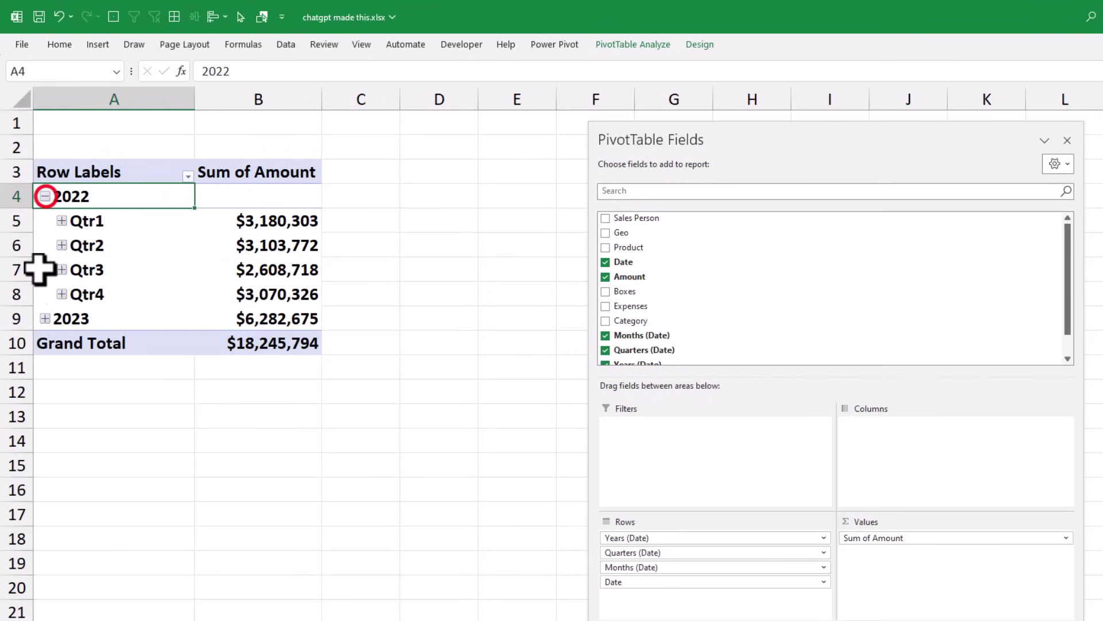
pyautogui.click(44, 319)
pyautogui.moveTo(85, 219); pyautogui.dragTo(104, 306)
pyautogui.moveTo(122, 345); pyautogui.dragTo(120, 368)
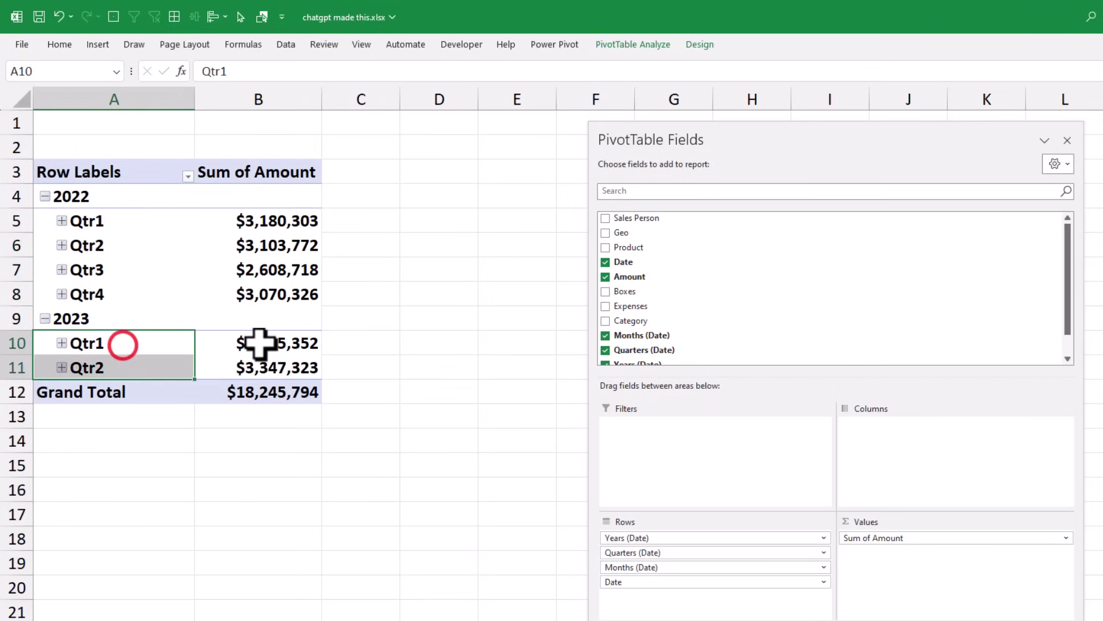
pyautogui.moveTo(293, 219); pyautogui.dragTo(290, 368)
pyautogui.click(287, 241)
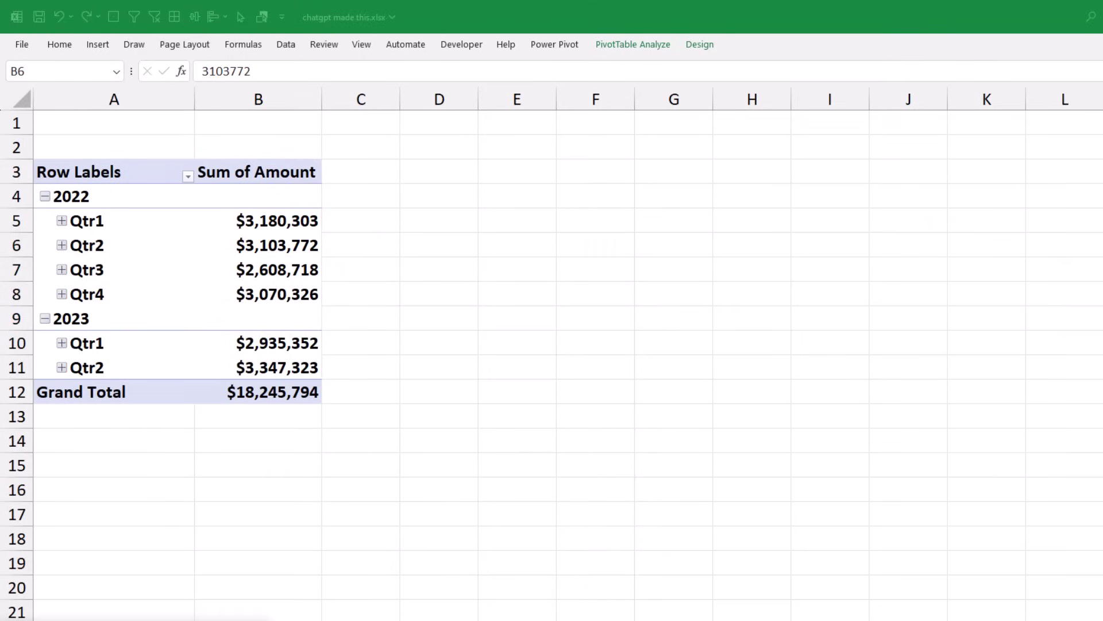
# - Switch to ChatGPT and read its Step 4 instructions on creating PivotCharts
pyautogui.hotkey('alt', 'Tab')
pyautogui.scroll(15, 633, 413)
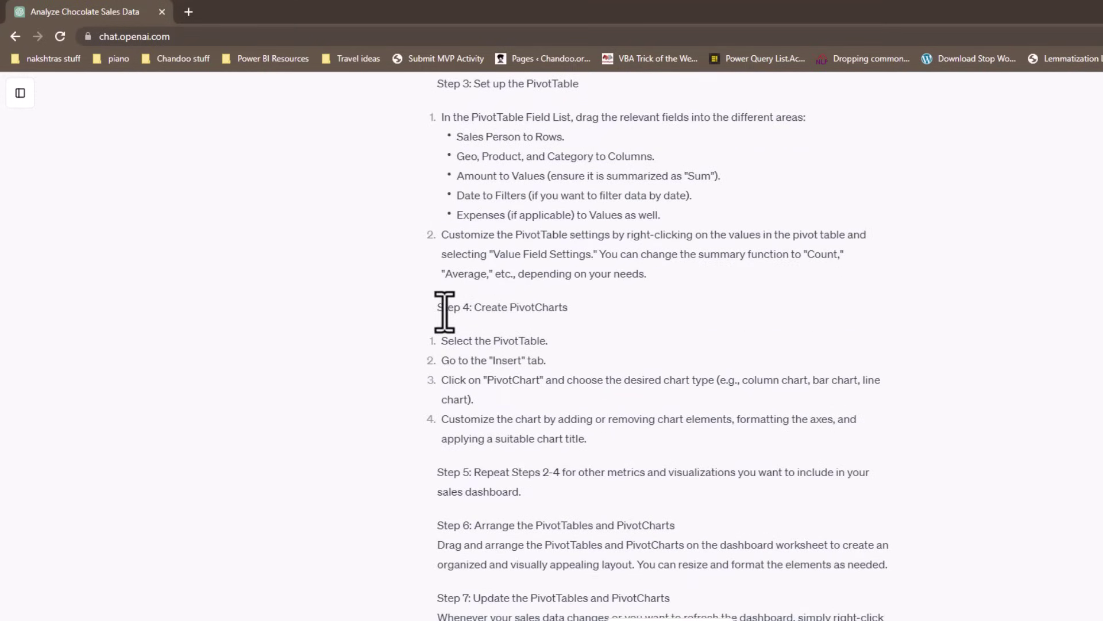
pyautogui.moveTo(439, 307); pyautogui.dragTo(581, 323)
pyautogui.click(506, 344)
pyautogui.click(512, 359)
# - Switch to Excel, insert a 2-D clustered column PivotChart from the quarterly sales pivot table, and enlarge and reposition it beside the table
pyautogui.hotkey('alt', 'Tab')
pyautogui.click(232, 245)
pyautogui.click(100, 43)
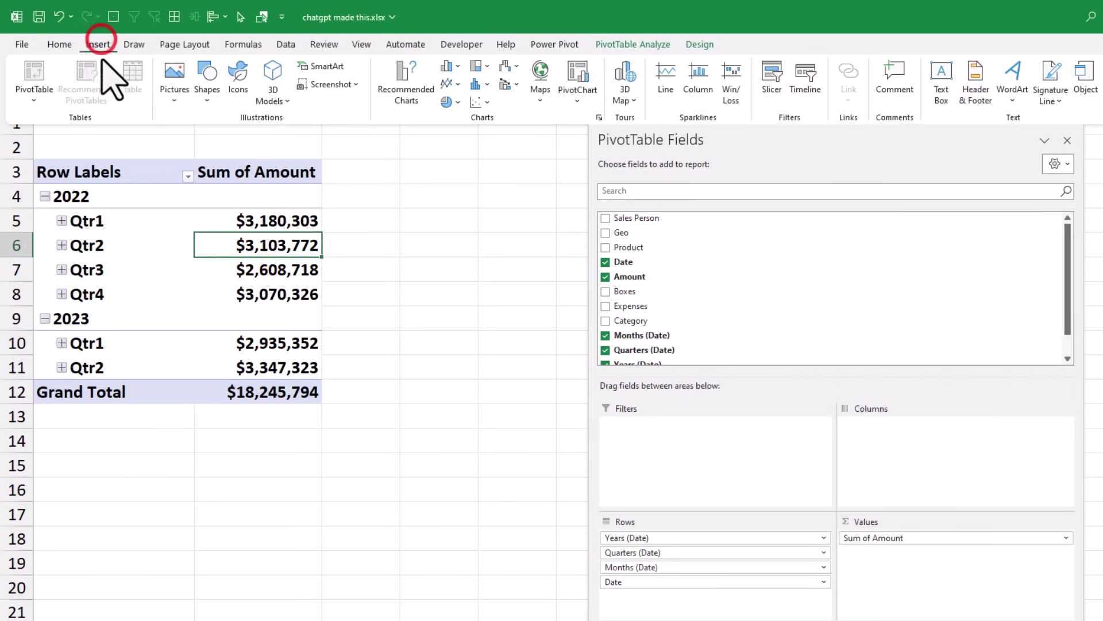
pyautogui.click(458, 67)
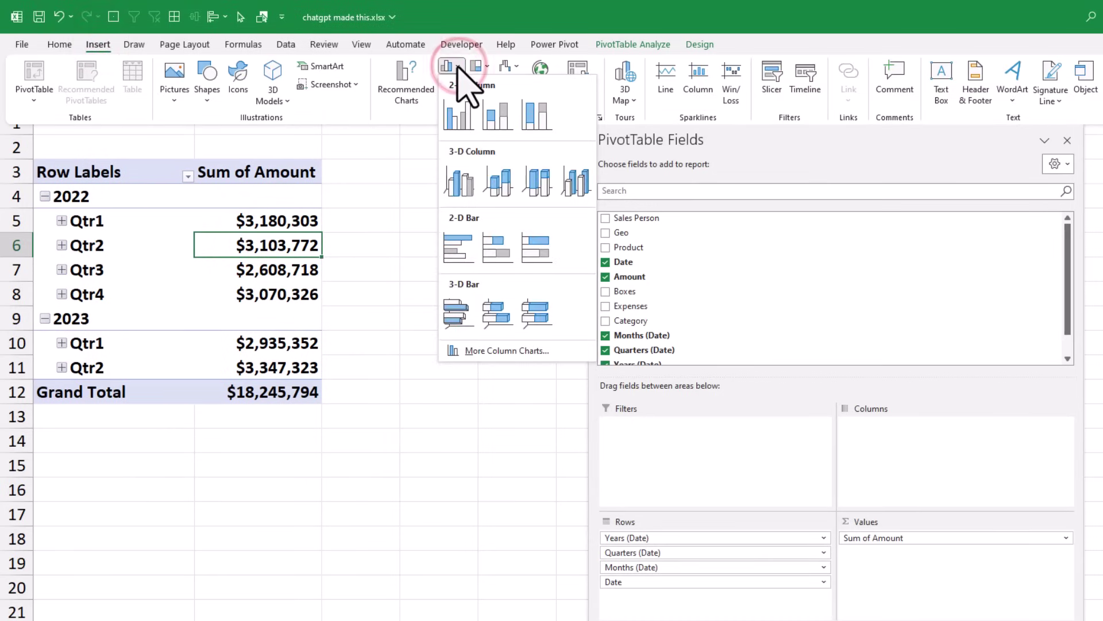
pyautogui.click(463, 117)
pyautogui.moveTo(591, 165); pyautogui.dragTo(753, 133)
pyautogui.moveTo(739, 238); pyautogui.dragTo(602, 176)
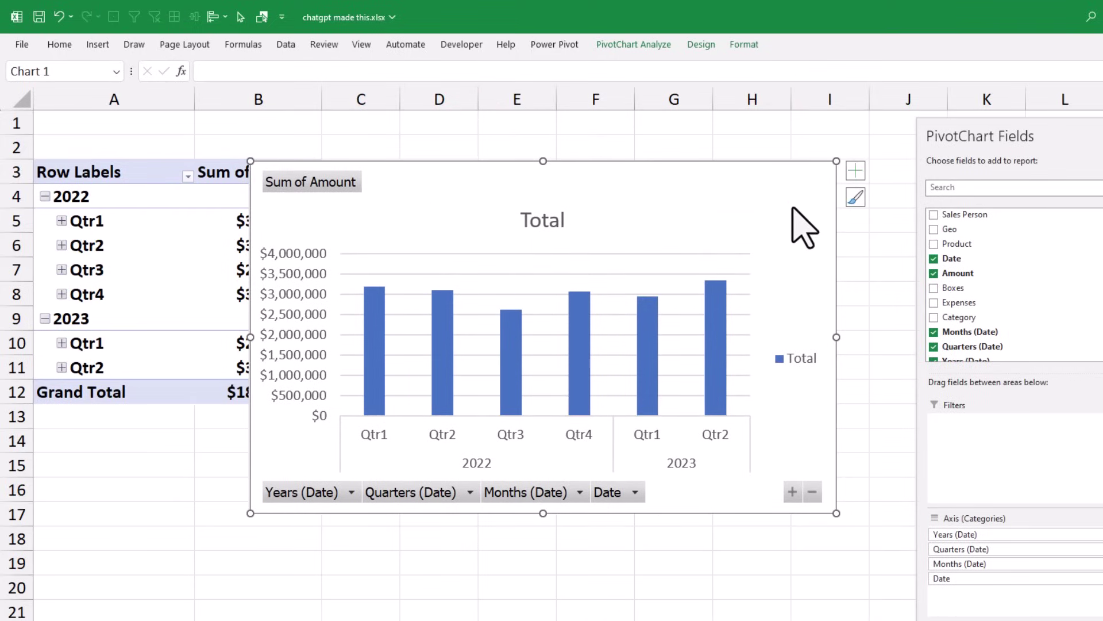
# - Remove the legend from the quarterly sales PivotChart
pyautogui.click(855, 170)
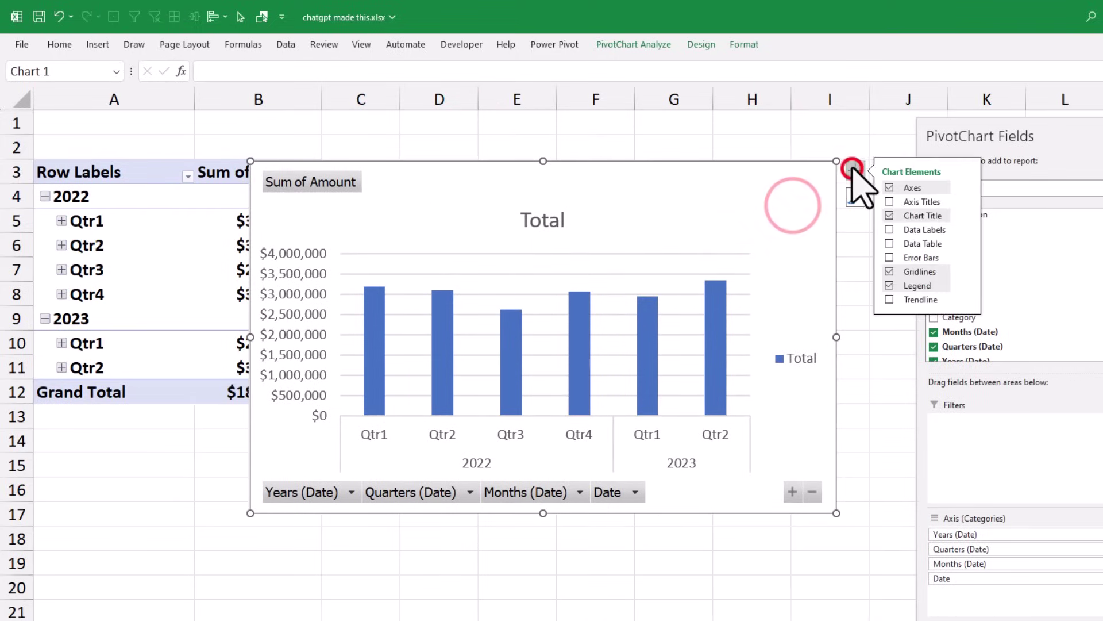
pyautogui.click(890, 286)
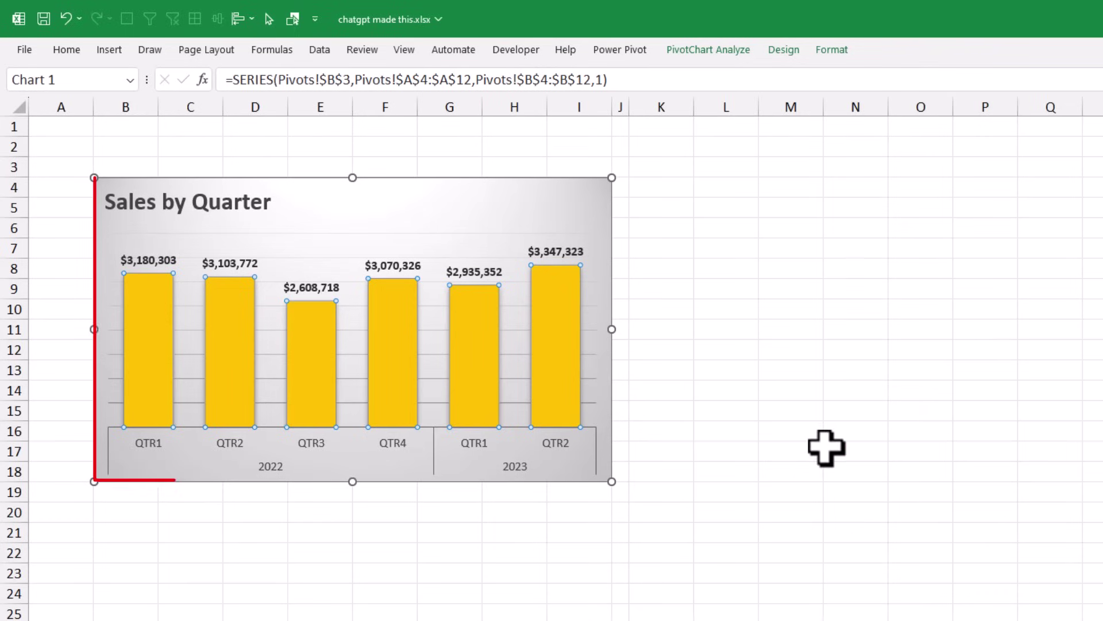
pyautogui.click(826, 447)
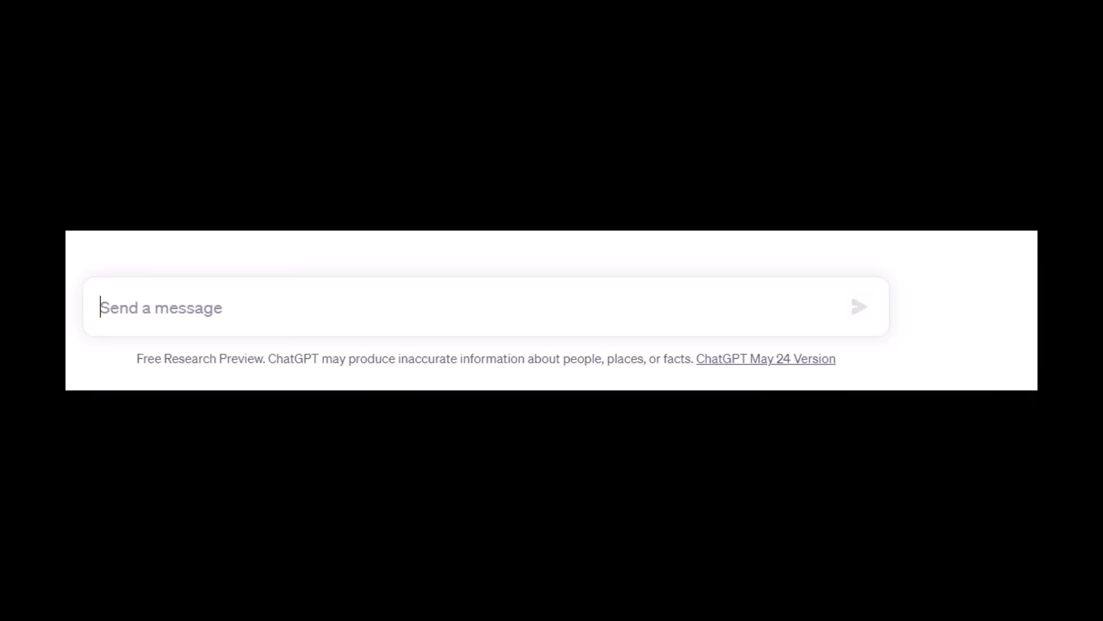
# - Ask ChatGPT for its top 3 pivot table jokes to tell between slides in a data analytics presentation, and read the suggestions
pyautogui.write('I am doing a data analytics presentation. I would like to tell a joke about pivot tables while transitioning between slides. What are your top 3 picks?')
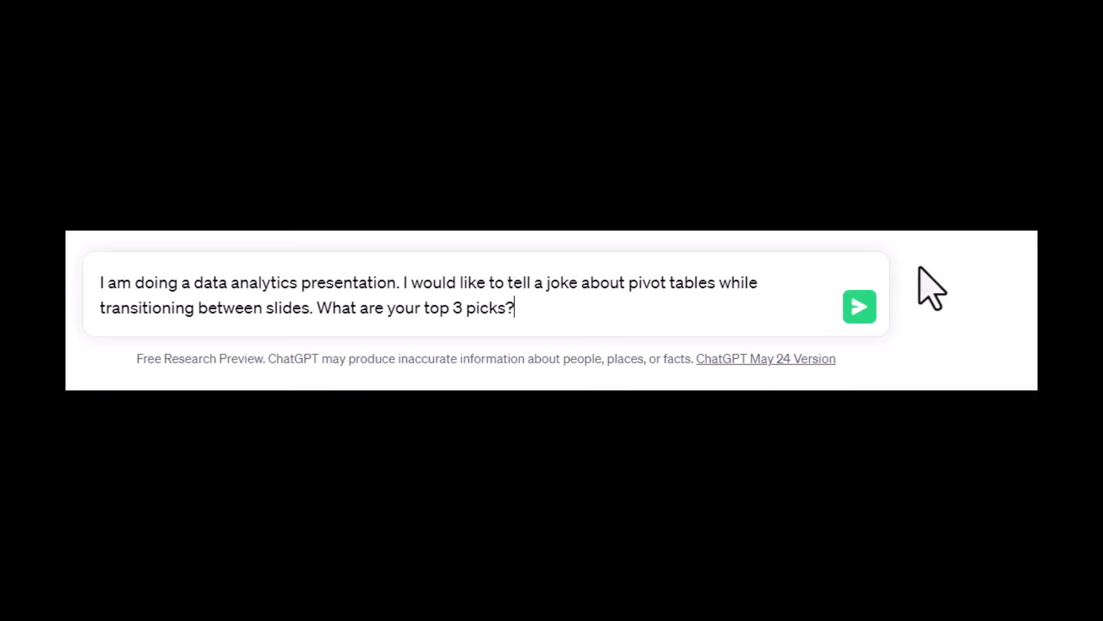
pyautogui.click(858, 306)
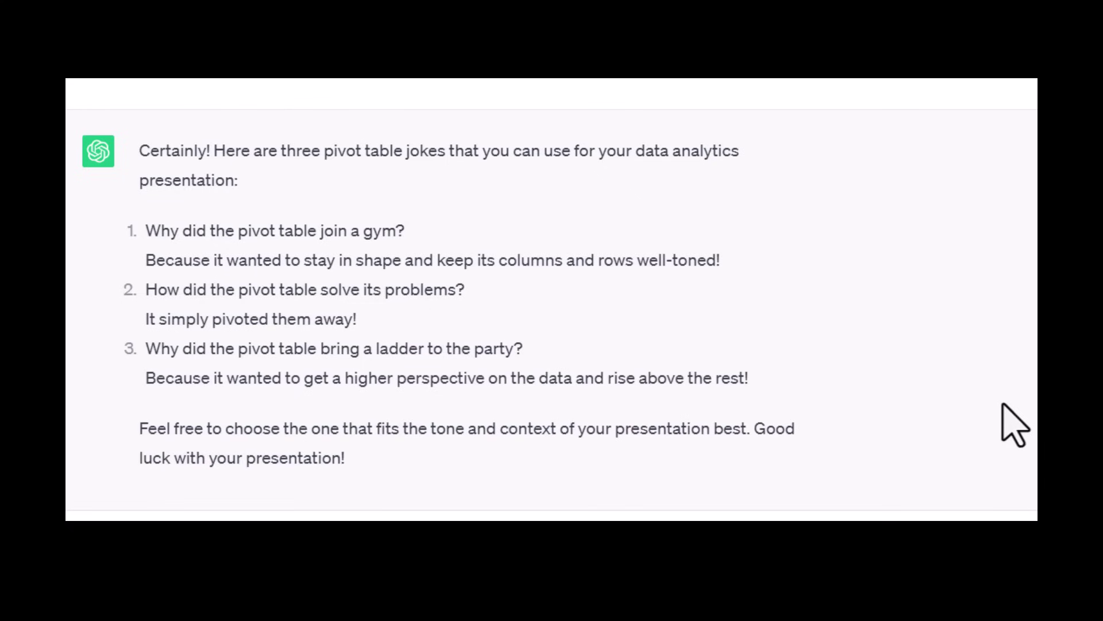
pyautogui.moveTo(151, 379); pyautogui.dragTo(784, 406)
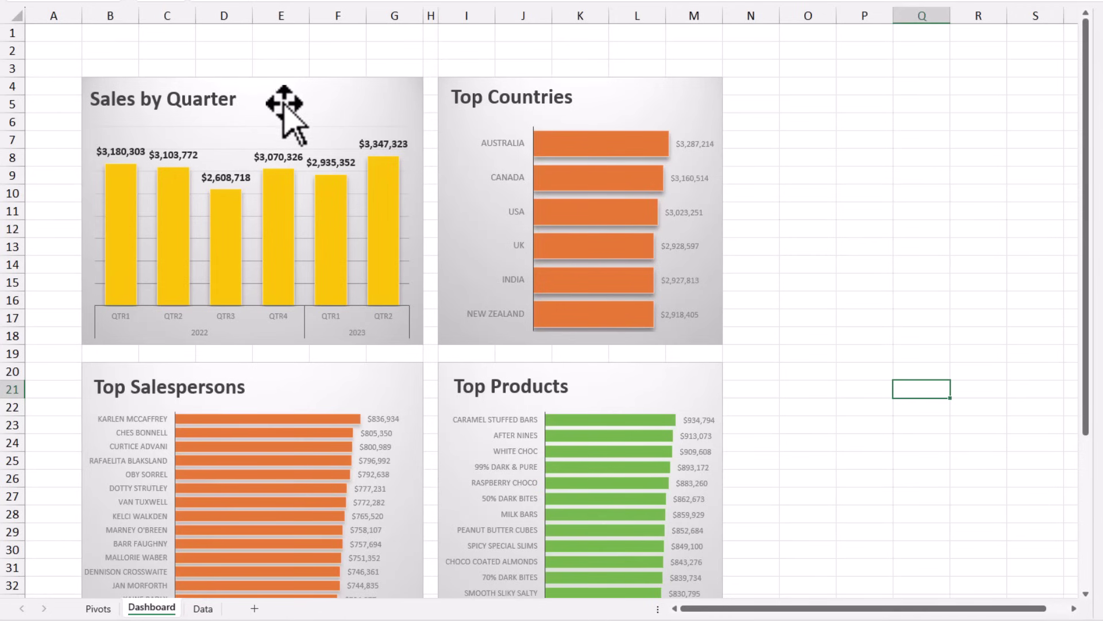
# - Review the Sales by Quarter, Top Countries, Top Salespersons and Top Products charts on the Dashboard sheet in Excel
pyautogui.scroll(-2, 485, 226)
pyautogui.scroll(2, 491, 229)
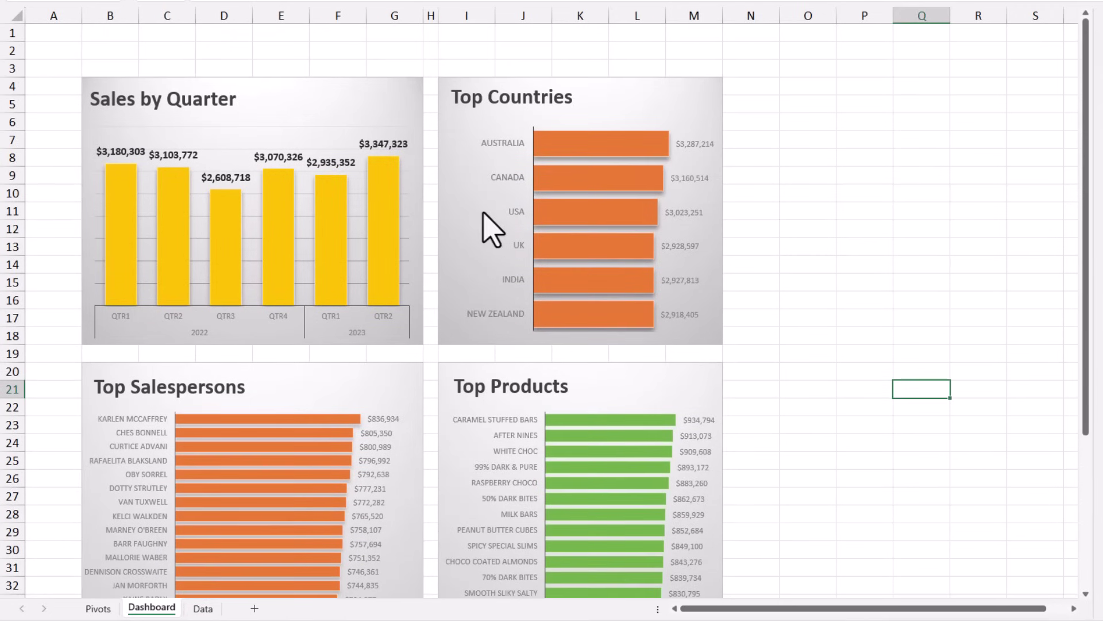
pyautogui.click(248, 85)
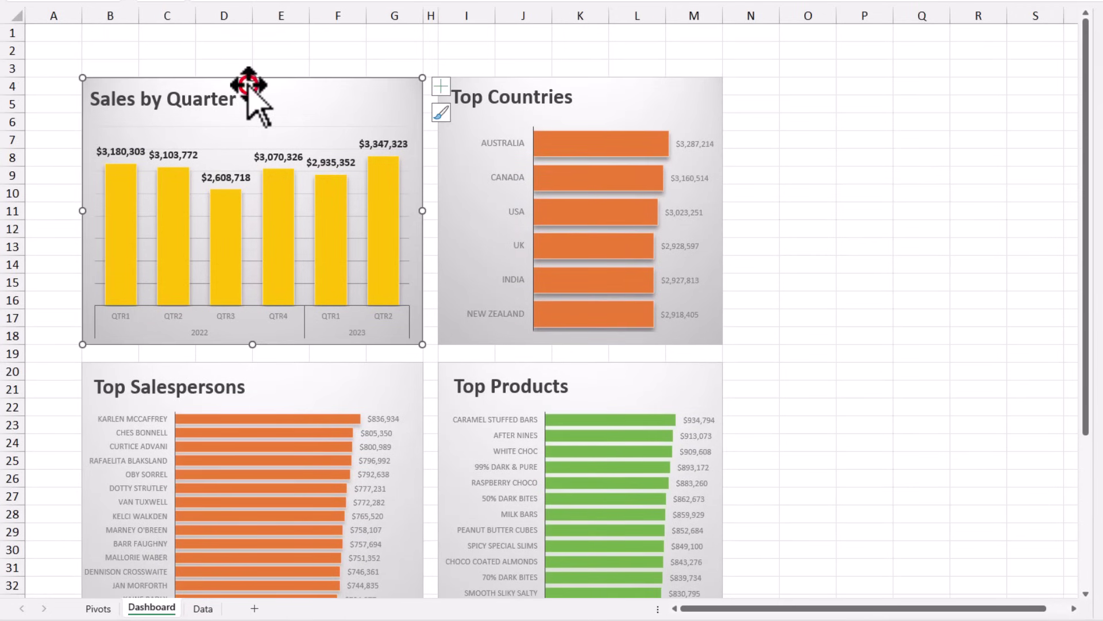
pyautogui.click(645, 89)
pyautogui.click(305, 381)
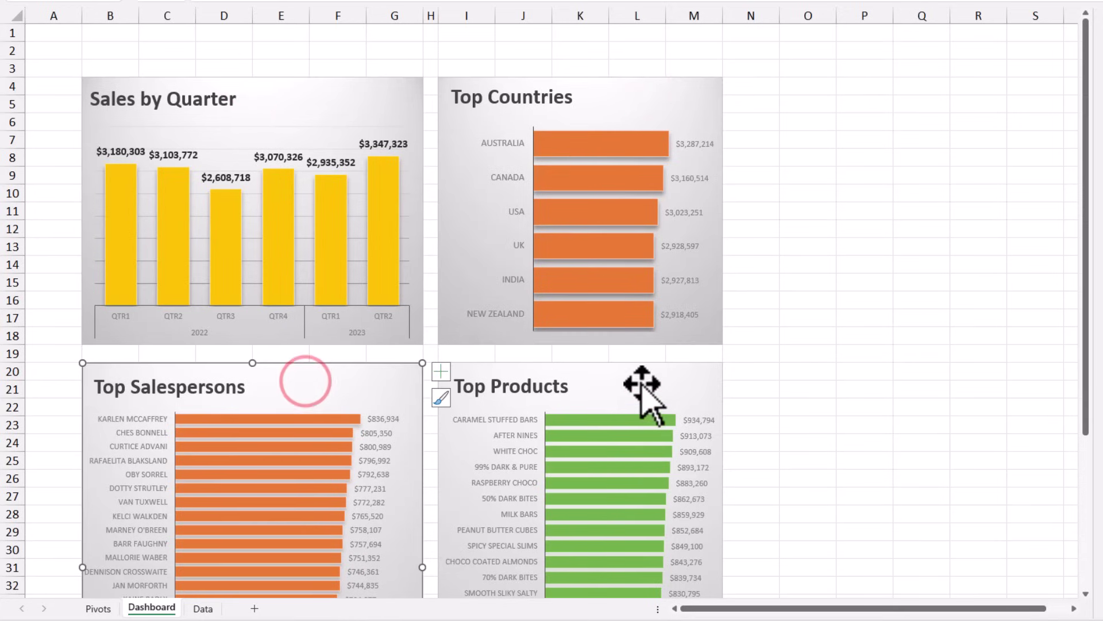
pyautogui.click(641, 383)
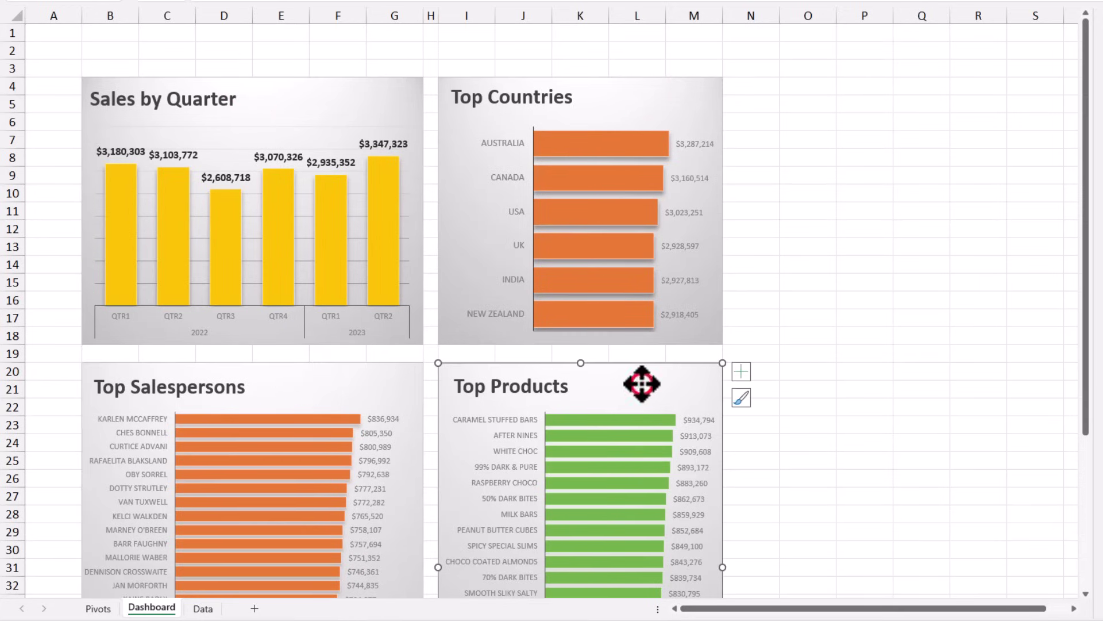
# - Examine the Sales by Person pivot table on the Pivots sheet, including its salesperson rows and Sum of Amount values
pyautogui.click(97, 609)
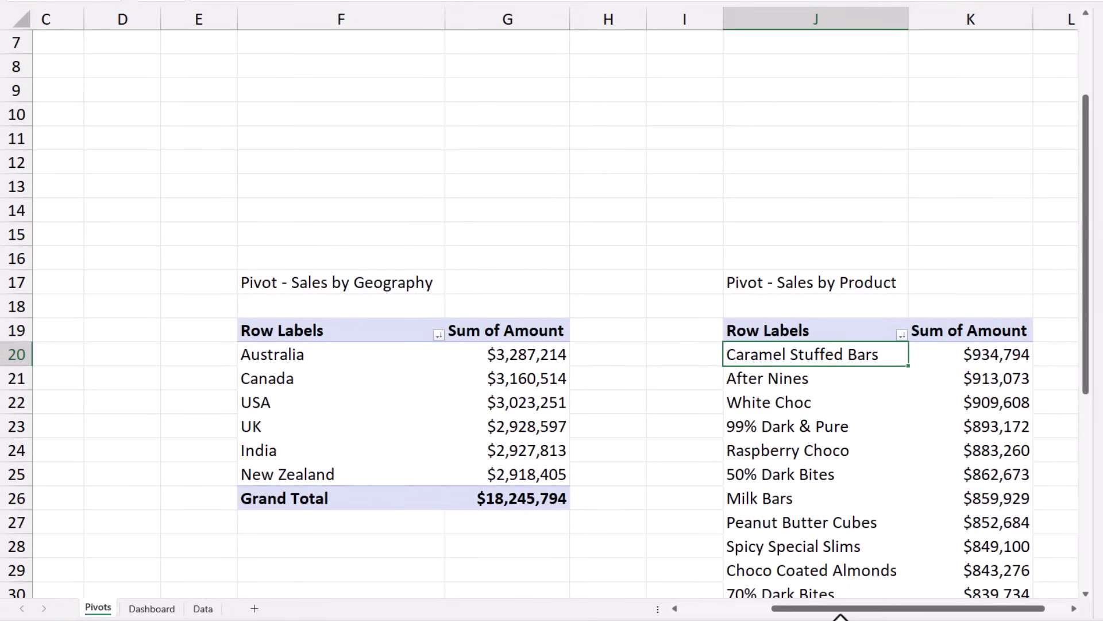
pyautogui.moveTo(836, 613); pyautogui.dragTo(744, 612)
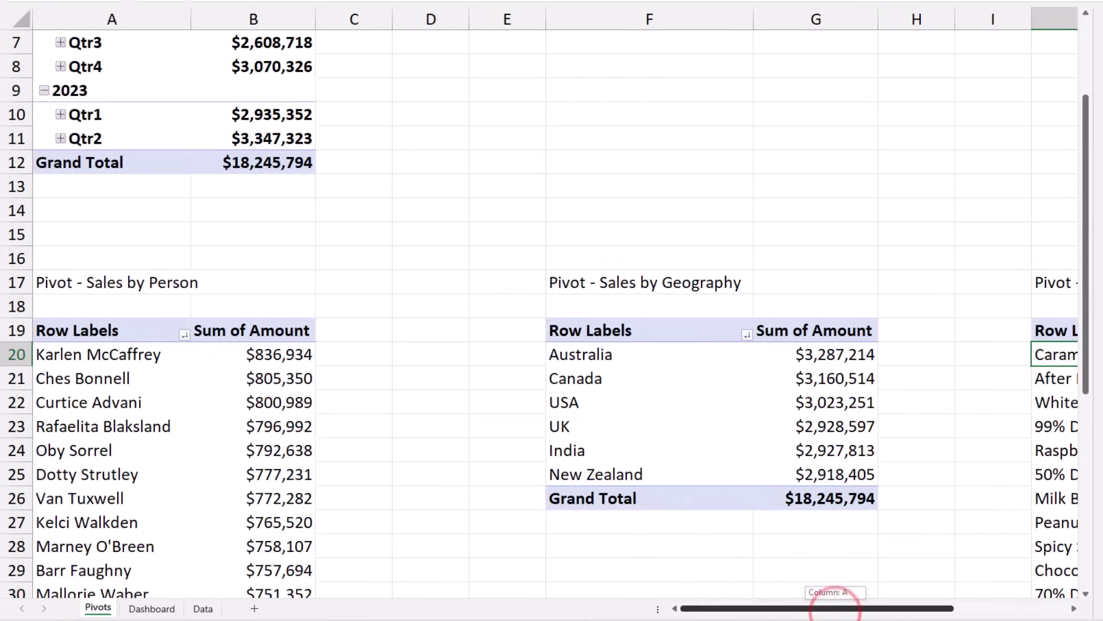
pyautogui.click(159, 364)
pyautogui.scroll(-4, 430, 357)
pyautogui.scroll(1, 428, 358)
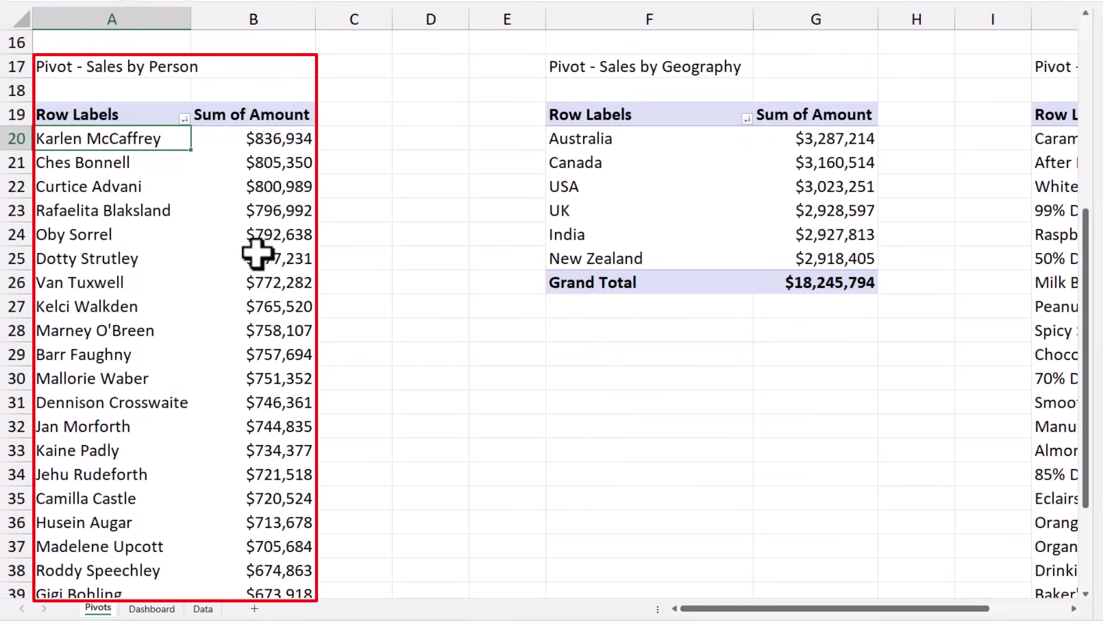
pyautogui.moveTo(100, 138); pyautogui.dragTo(115, 465)
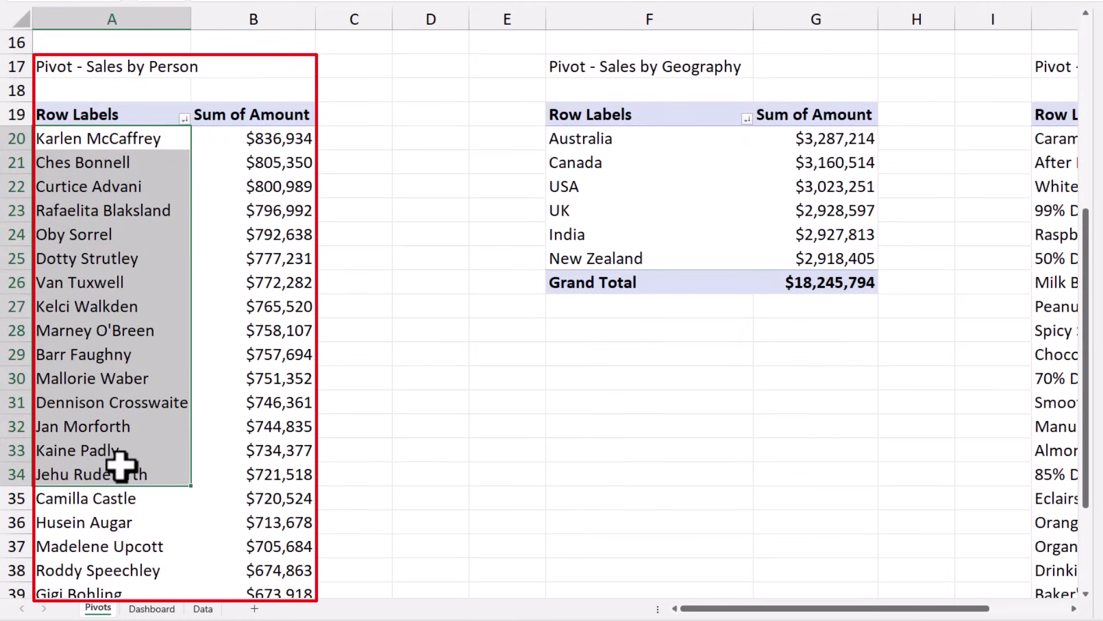
pyautogui.moveTo(282, 140); pyautogui.dragTo(268, 320)
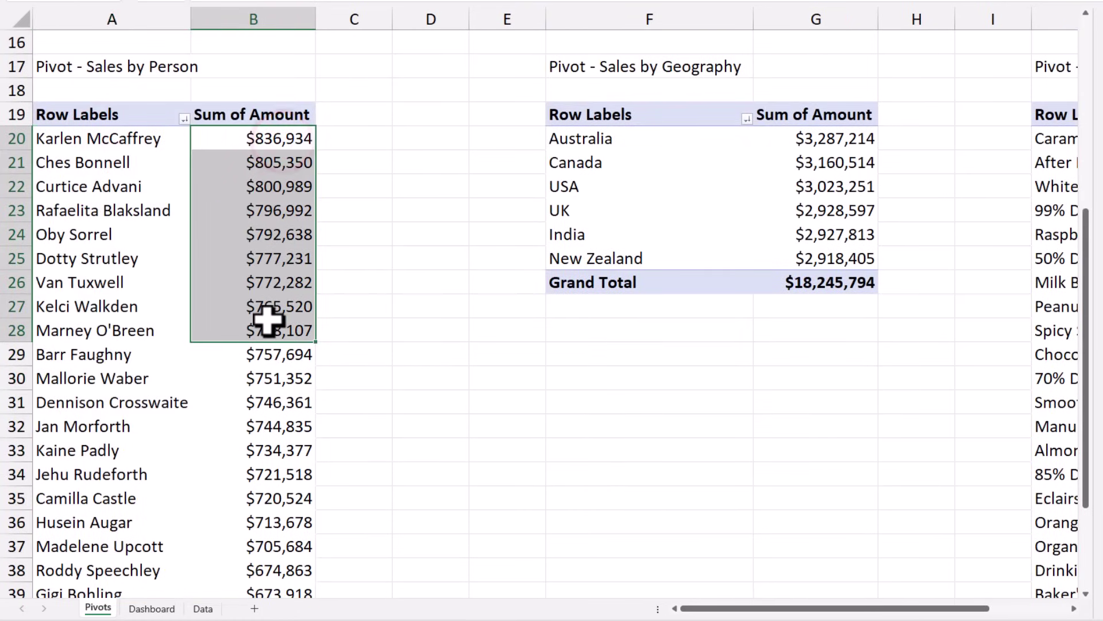
# - Look up the sort options for the Sum of Amount values in the Sales by Person pivot table
pyautogui.click(247, 143)
pyautogui.rightClick(243, 139)
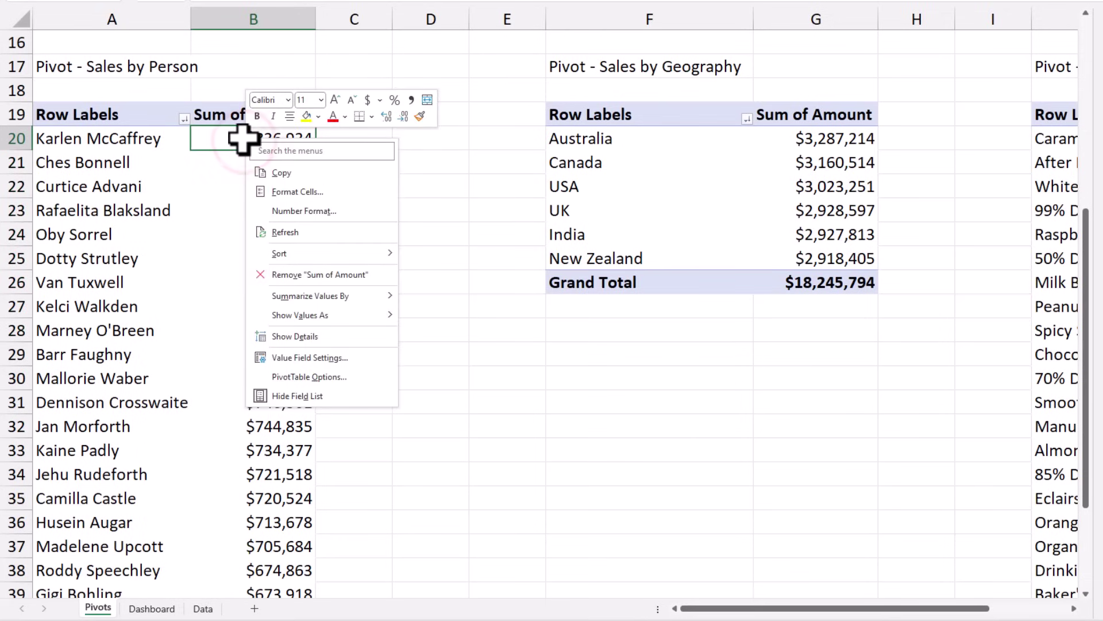
pyautogui.click(361, 254)
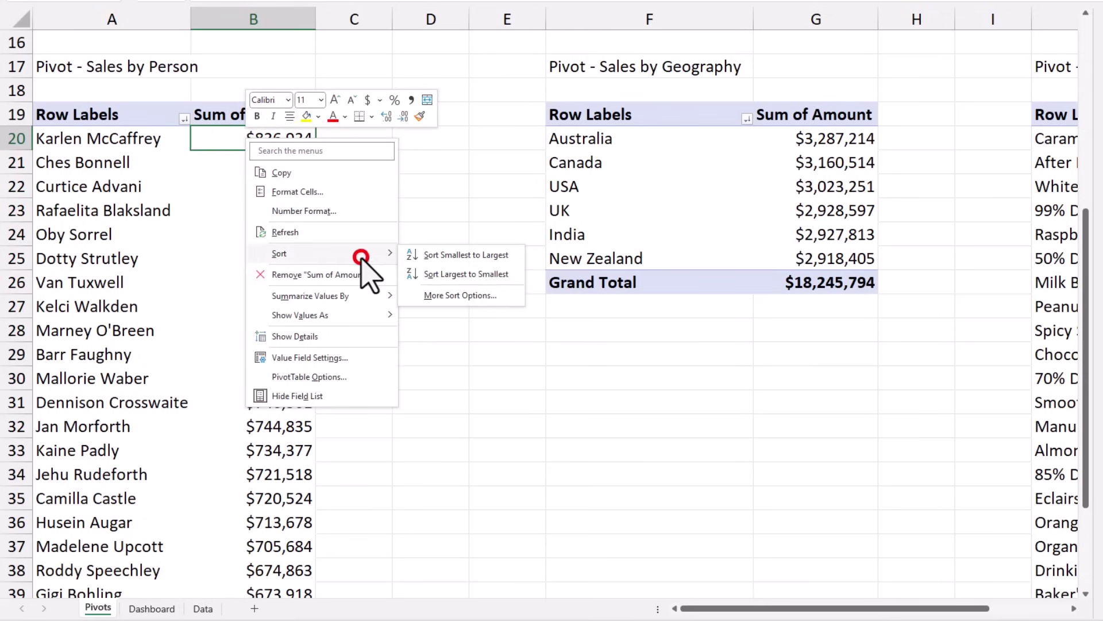
pyautogui.click(475, 387)
# - Preview a 2-D clustered bar chart of the Sales by Person pivot table without inserting it, and return to the Dashboard sheet
pyautogui.moveTo(125, 139); pyautogui.dragTo(251, 463)
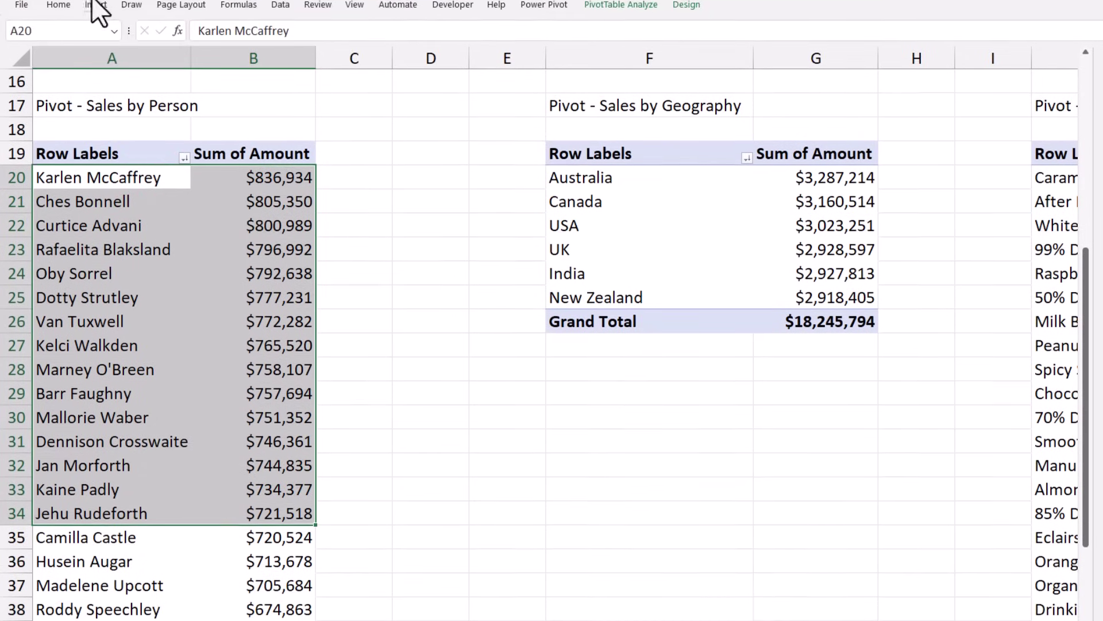
pyautogui.click(96, 43)
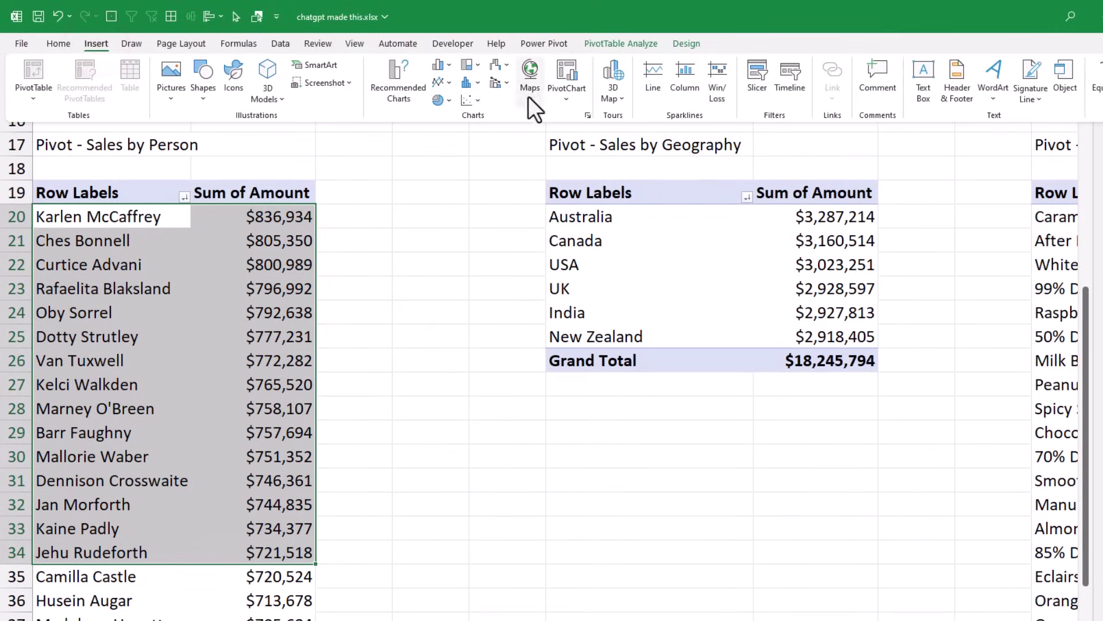
pyautogui.click(451, 66)
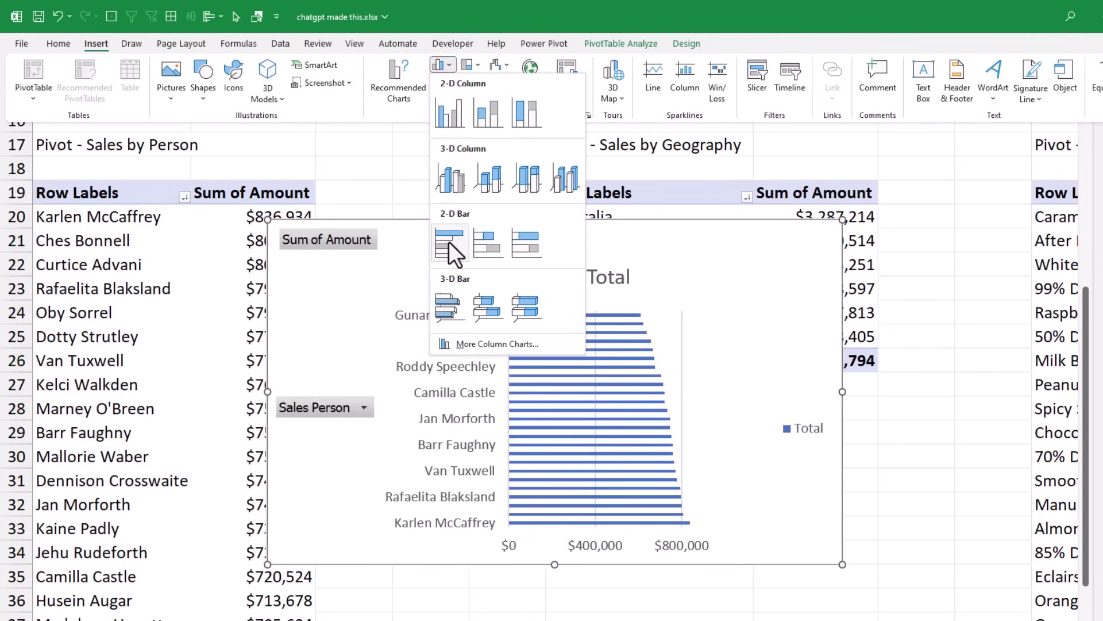
pyautogui.click(475, 524)
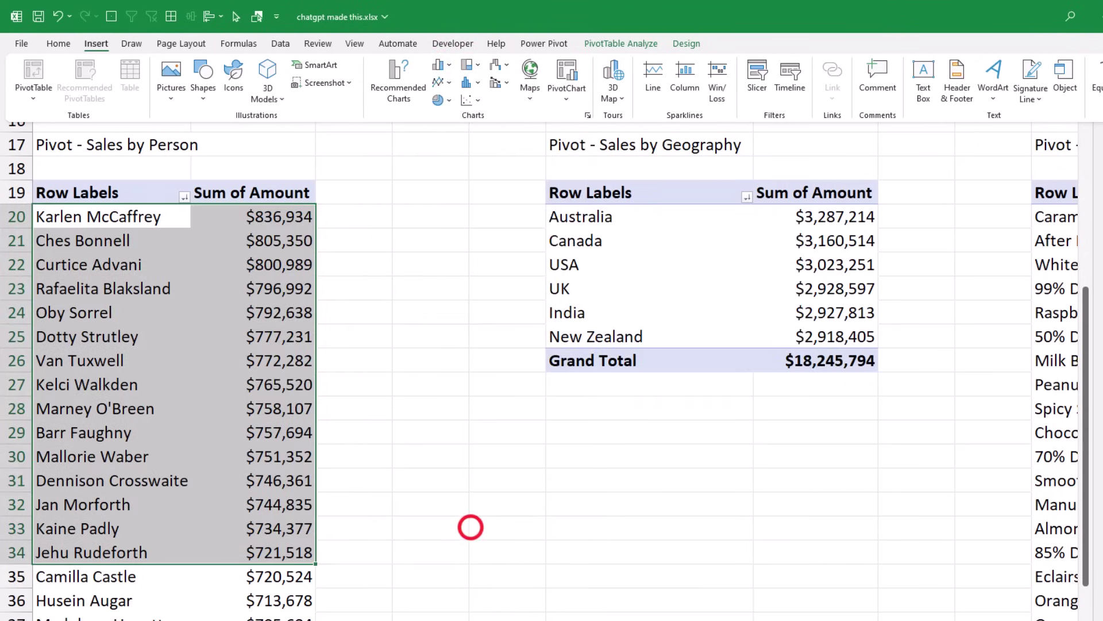
pyautogui.click(152, 608)
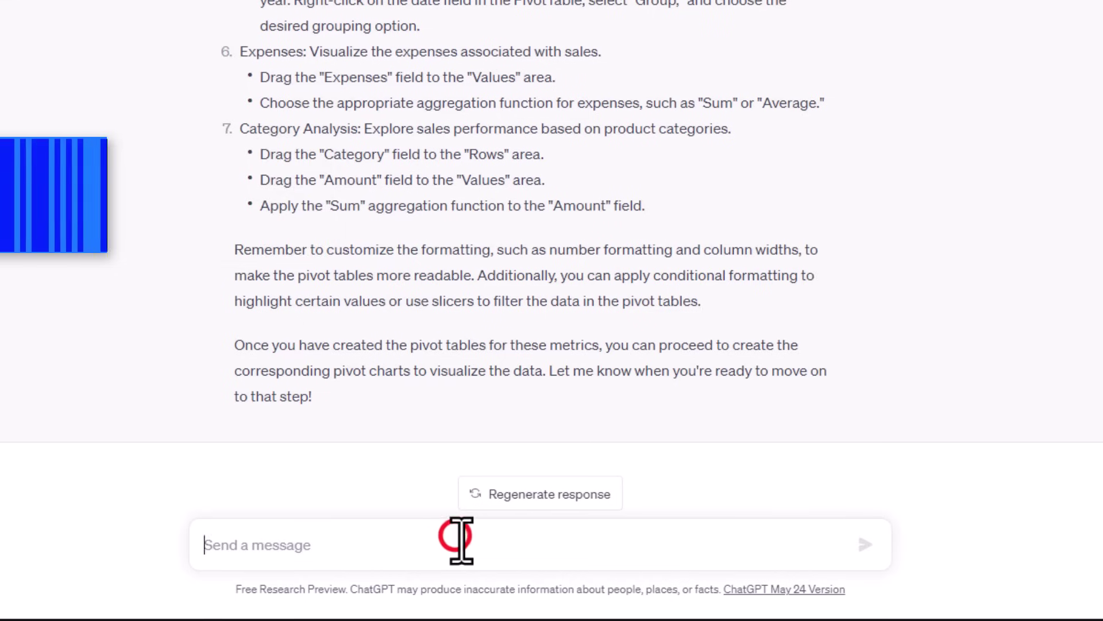
# - Tell ChatGPT that four graphs show total sales by date, country, product and salesperson, and ask for tips on making it interactive
pyautogui.write('All good. I made four graphs to show ')
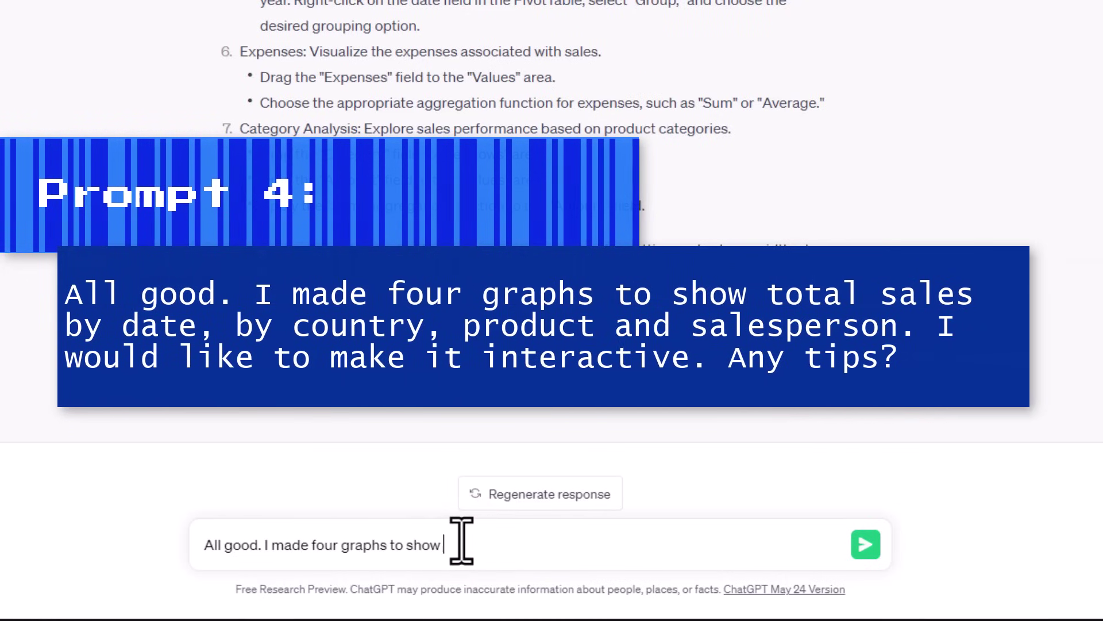
pyautogui.write('total sales by date, by country, product and ')
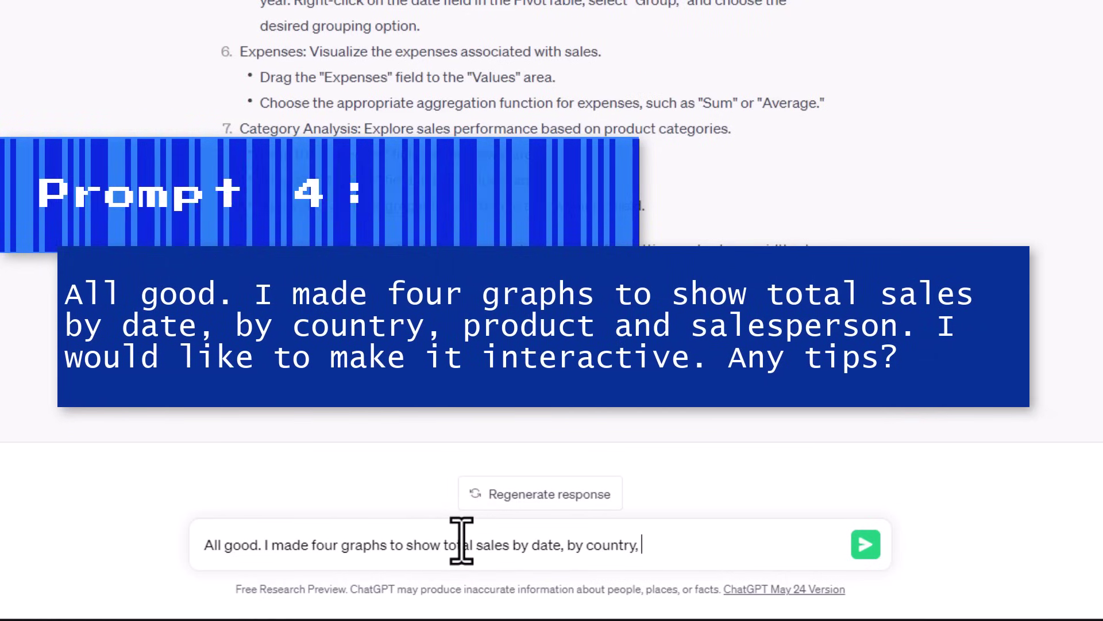
pyautogui.write('salesperso')
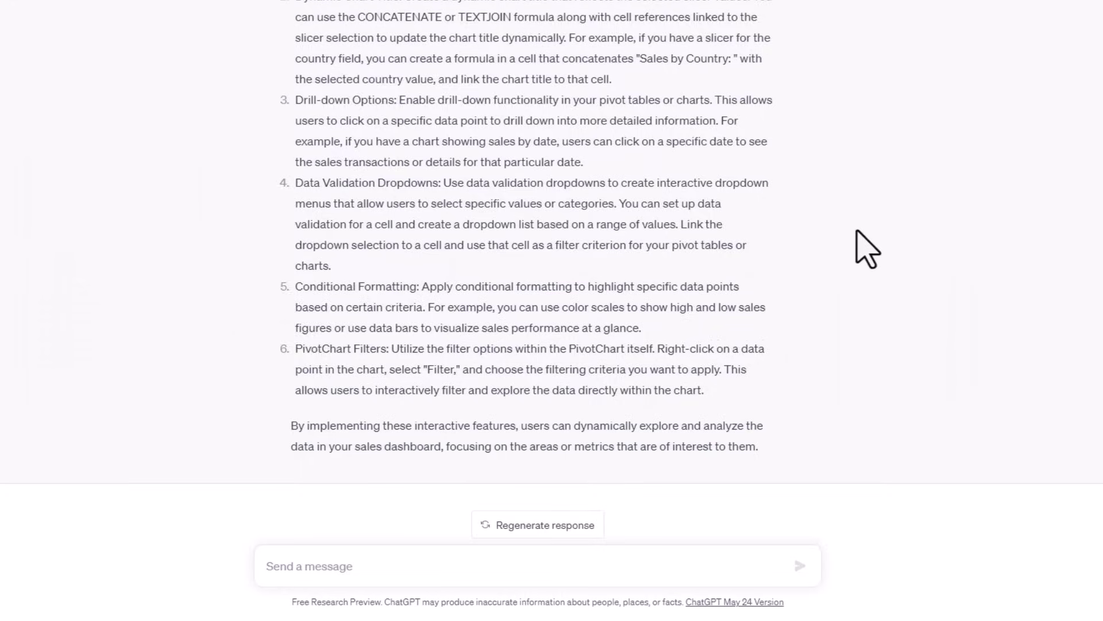
# - Read through ChatGPT's numbered tips for making the sales dashboard graphs interactive in Excel
pyautogui.scroll(5, 822, 233)
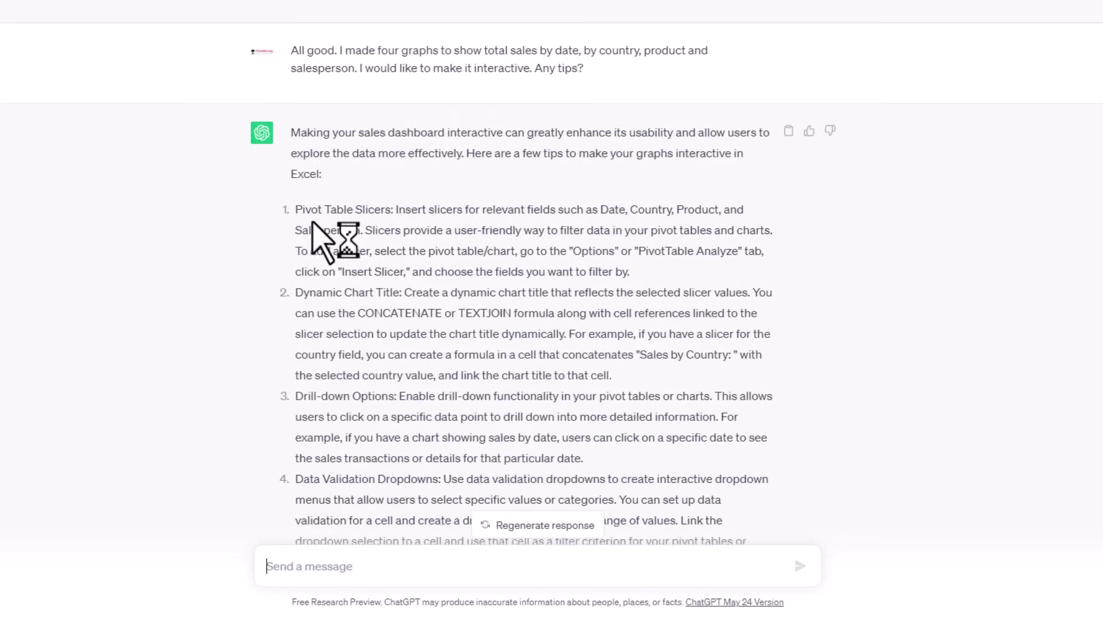
pyautogui.moveTo(296, 210); pyautogui.dragTo(412, 210)
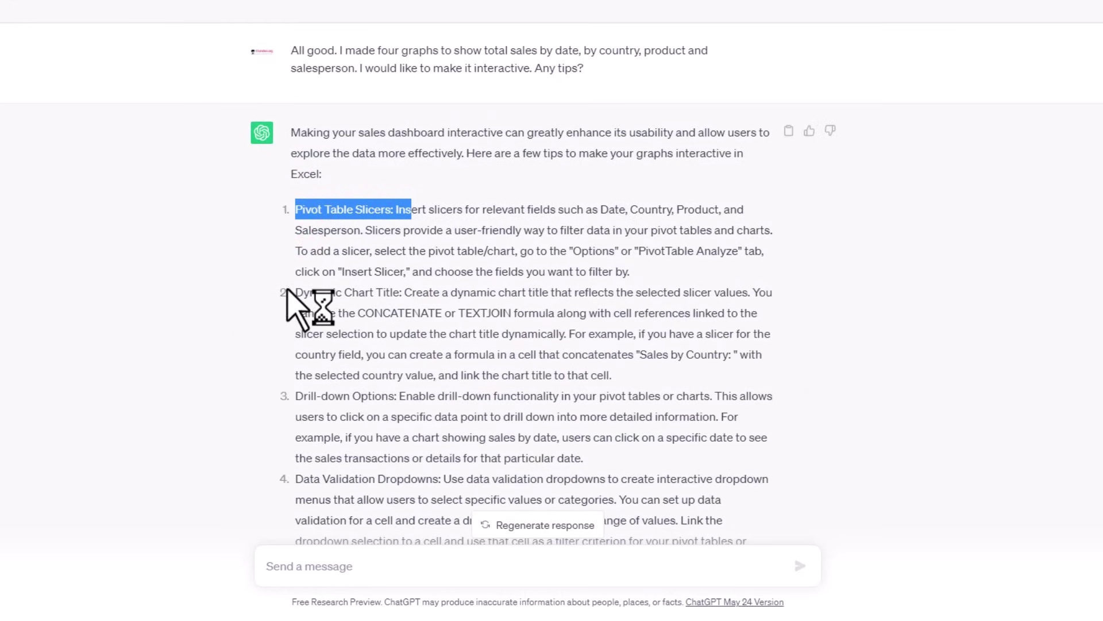
pyautogui.moveTo(296, 292); pyautogui.dragTo(404, 298)
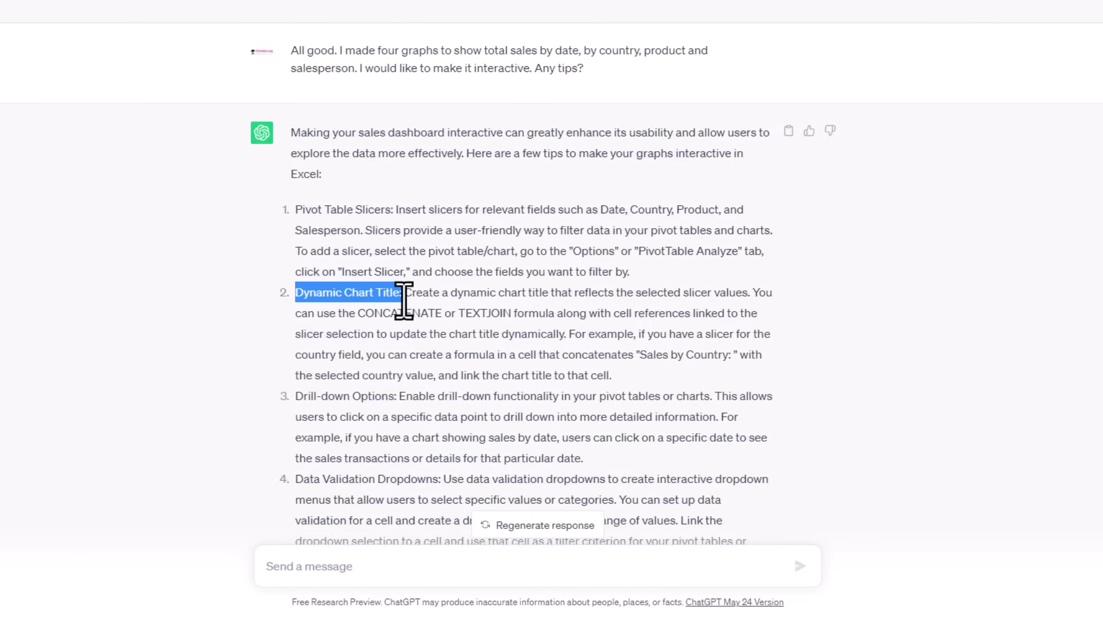
pyautogui.scroll(-3, 473, 305)
pyautogui.moveTo(295, 252); pyautogui.dragTo(396, 254)
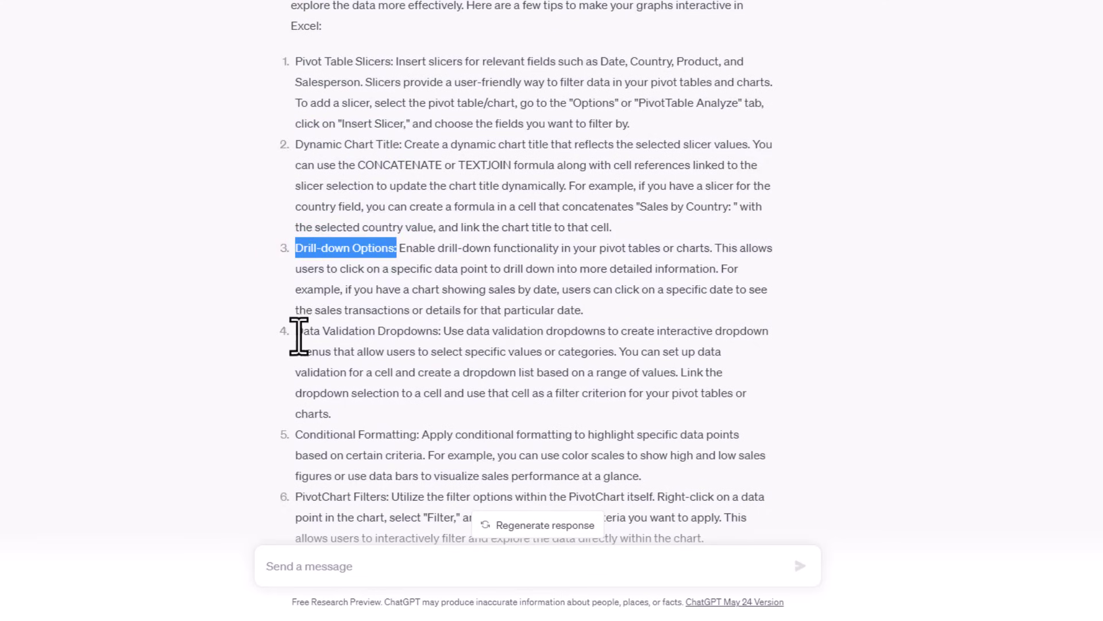
pyautogui.moveTo(298, 332); pyautogui.dragTo(430, 334)
pyautogui.scroll(-3, 437, 344)
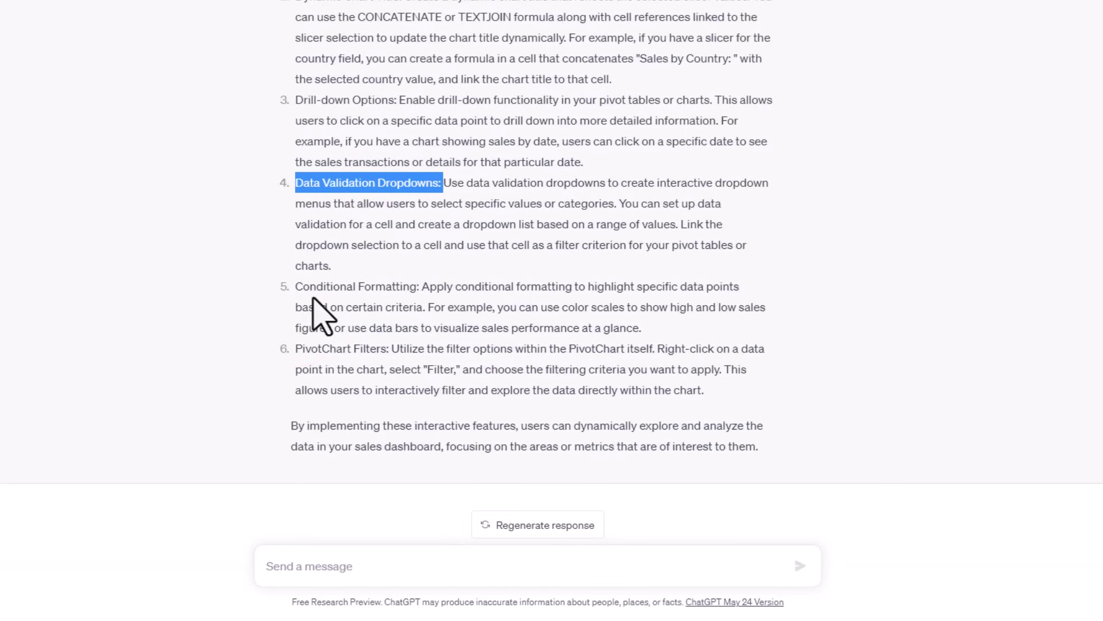
pyautogui.scroll(6, 423, 310)
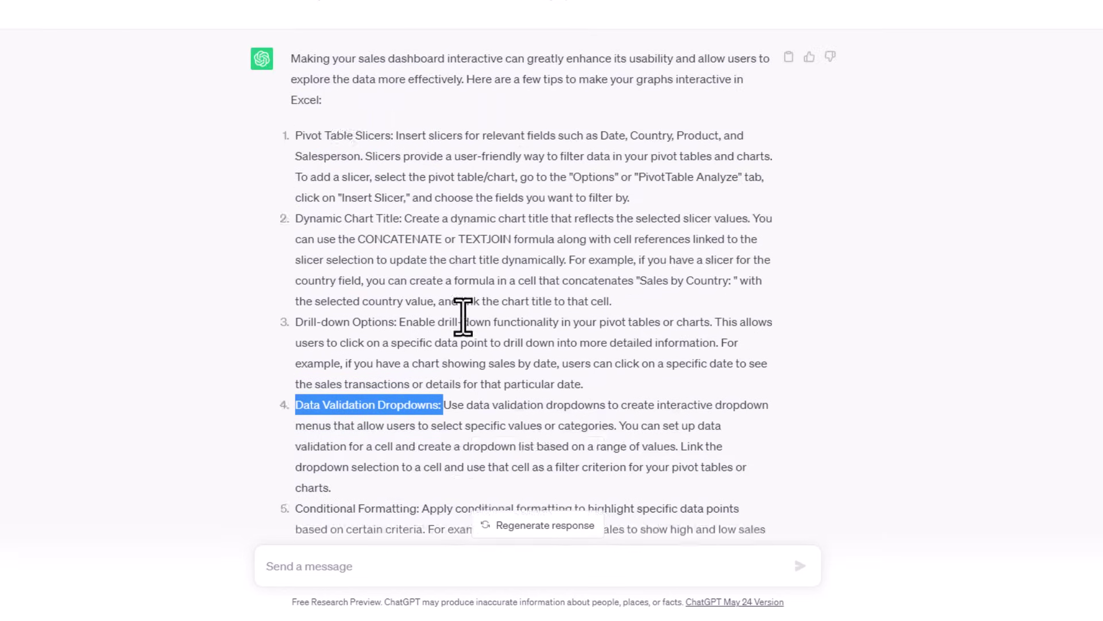
# - Review ChatGPT's first tip, on adding slicers to filter pivot tables and charts
pyautogui.moveTo(297, 209); pyautogui.dragTo(611, 286)
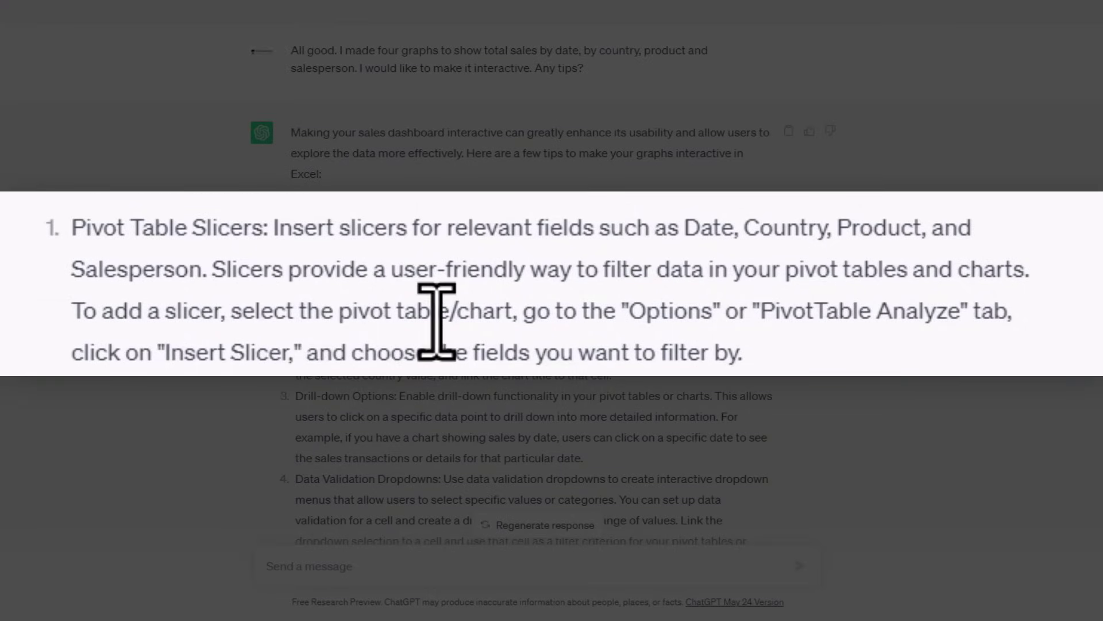
pyautogui.doubleClick(653, 316)
pyautogui.doubleClick(892, 315)
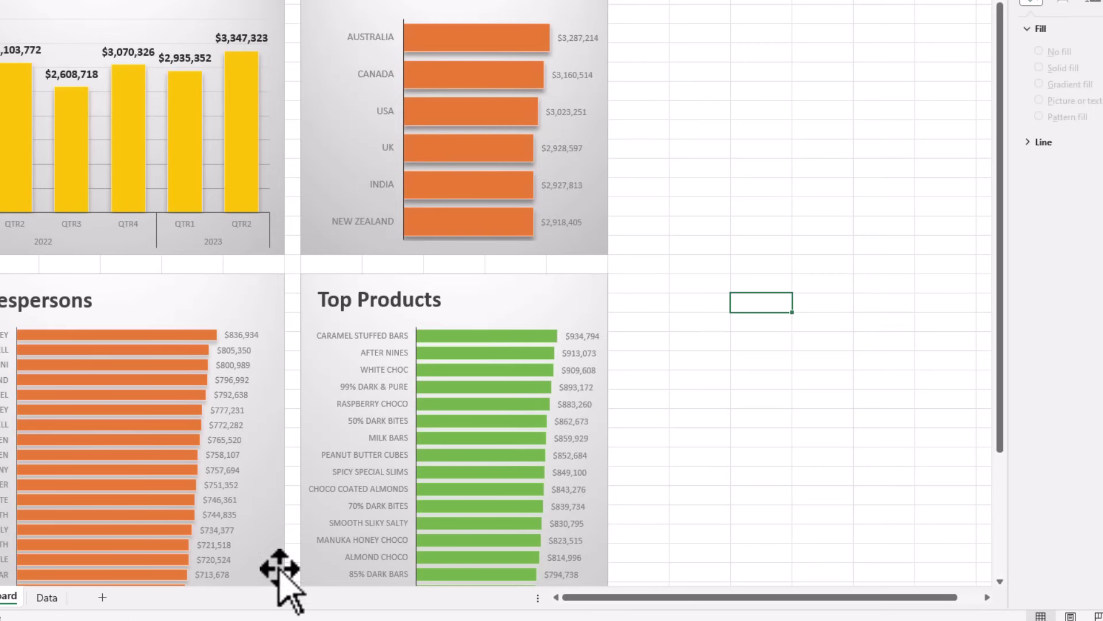
# - In the Excel dashboard, insert a Category slicer for the Sales by Quarter chart and place it beside the Top Countries chart
pyautogui.click(966, 382)
pyautogui.click(402, 147)
pyautogui.click(683, 47)
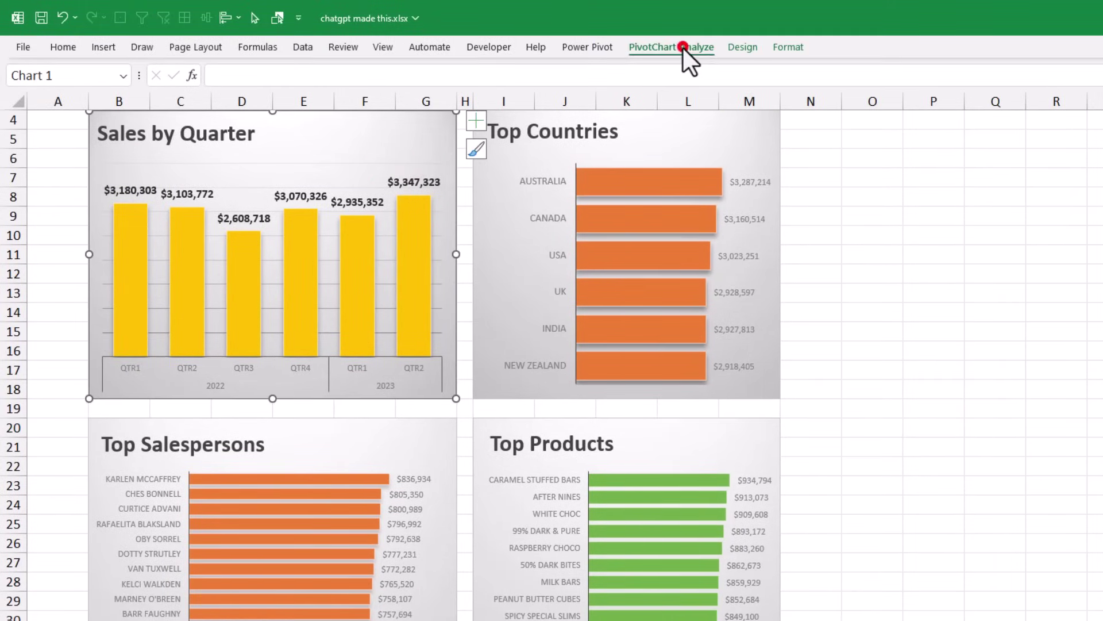
pyautogui.click(332, 78)
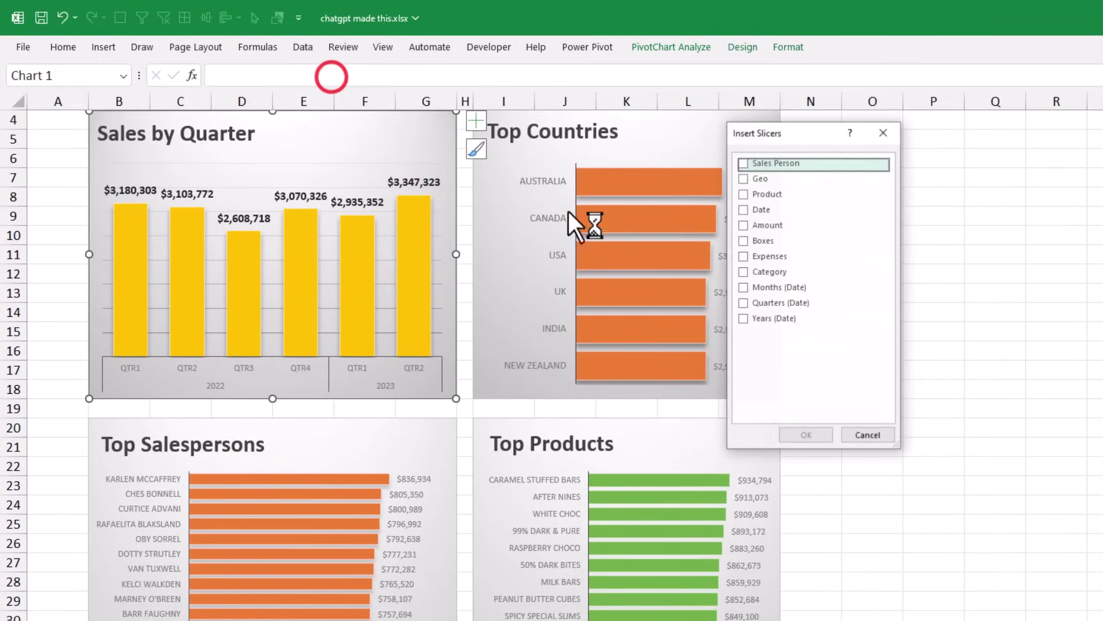
pyautogui.click(742, 271)
pyautogui.click(807, 435)
pyautogui.moveTo(600, 306); pyautogui.dragTo(919, 142)
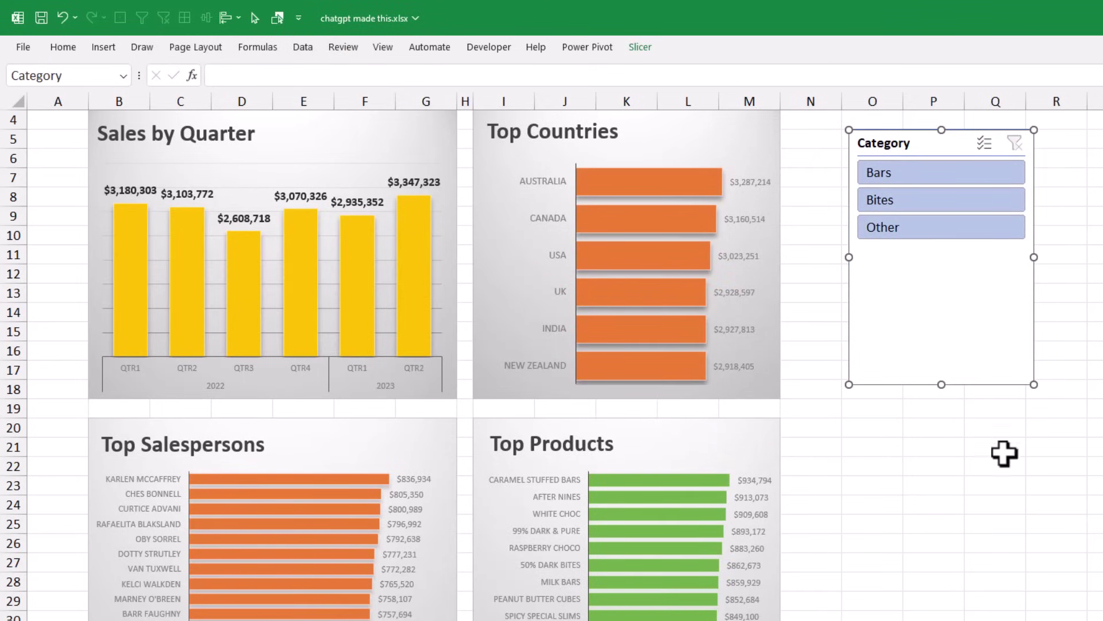
pyautogui.click(992, 468)
pyautogui.scroll(1, 977, 459)
# - Try out the Category slicer by filtering for Bars, Bites and Other in turn
pyautogui.click(921, 213)
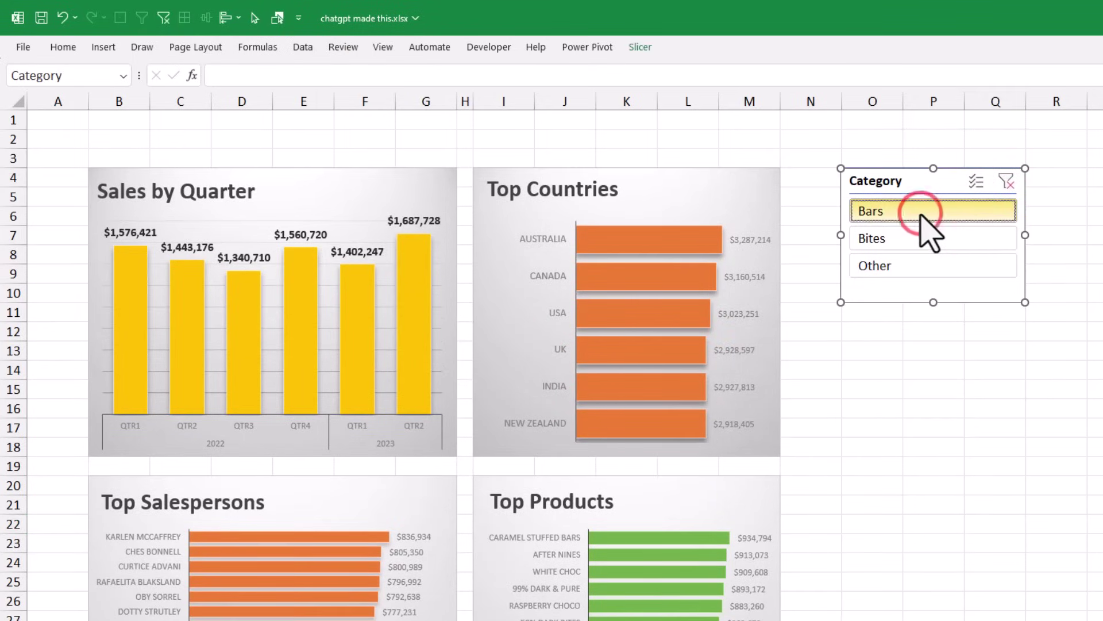
pyautogui.click(921, 235)
pyautogui.click(921, 268)
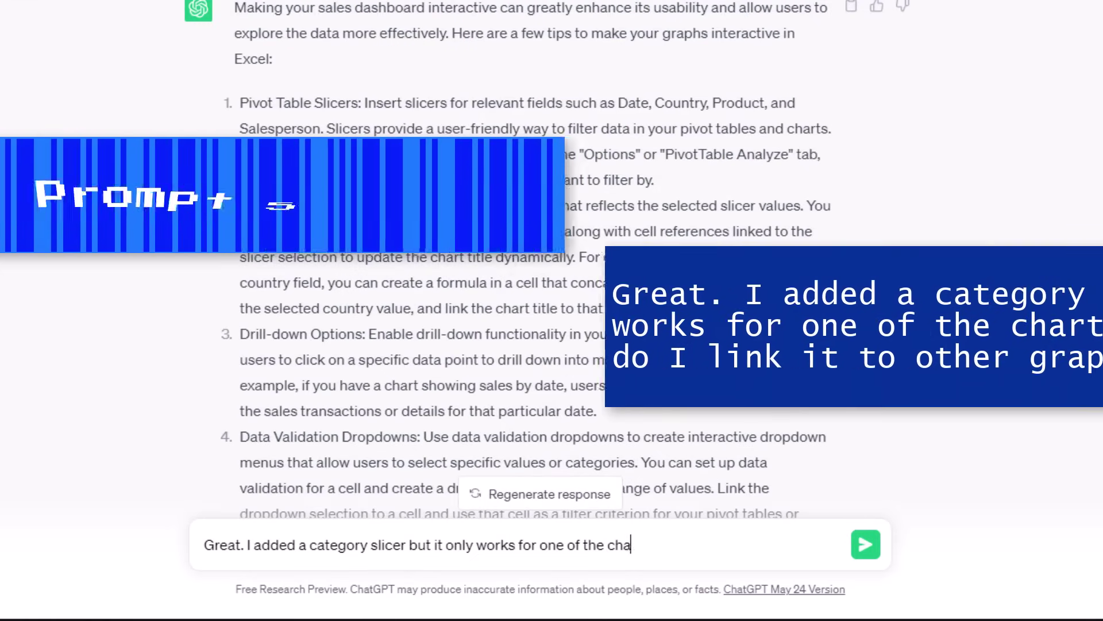
# - Tell ChatGPT the category slicer only works for the sales by date chart, ask how to link it to other graphs, and read the steps
pyautogui.write('rts (sales by date).')
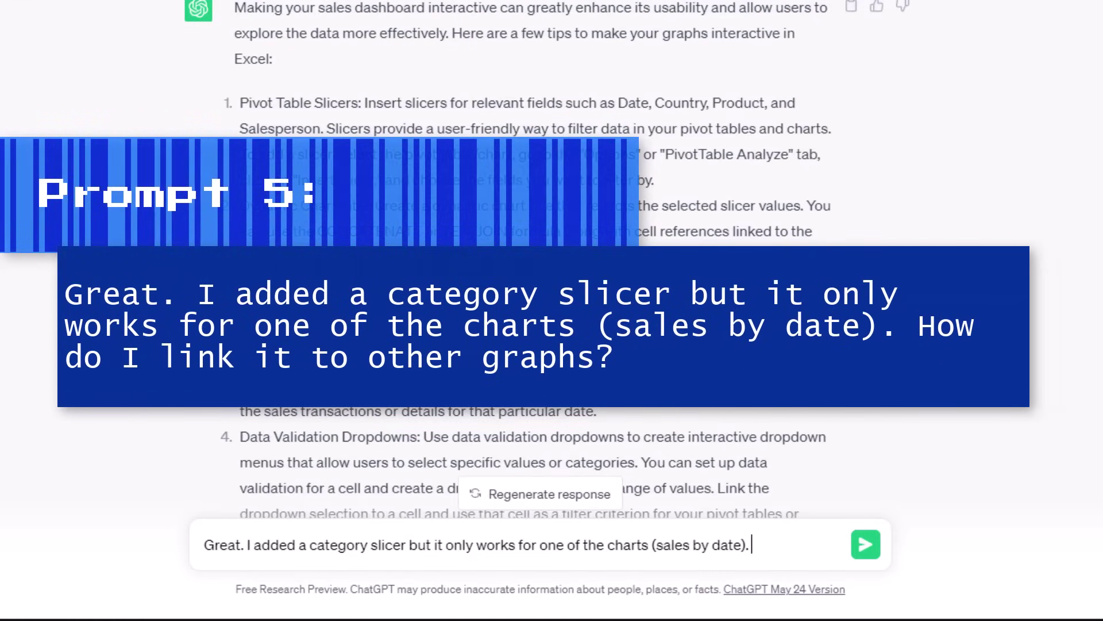
pyautogui.write(' How do I link it to other')
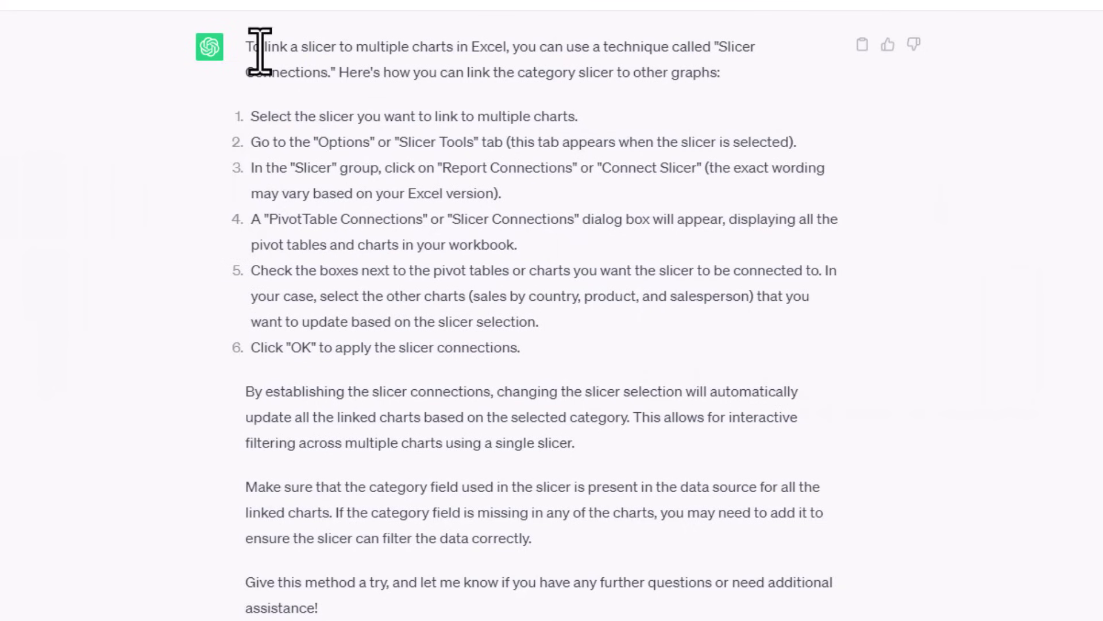
pyautogui.moveTo(717, 46); pyautogui.dragTo(326, 80)
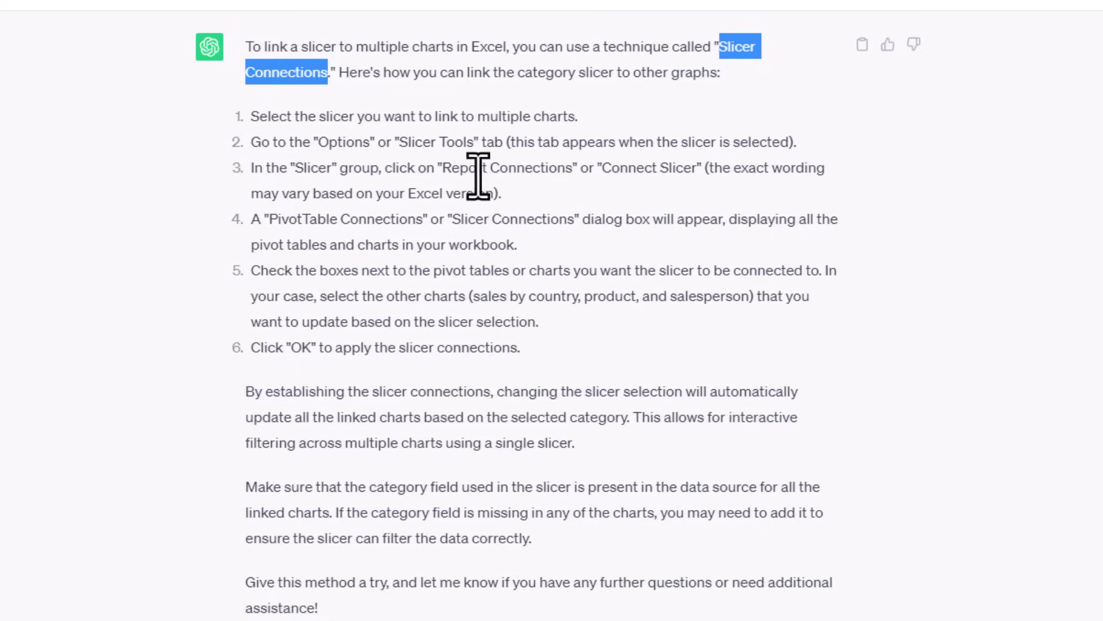
pyautogui.moveTo(442, 167); pyautogui.dragTo(576, 173)
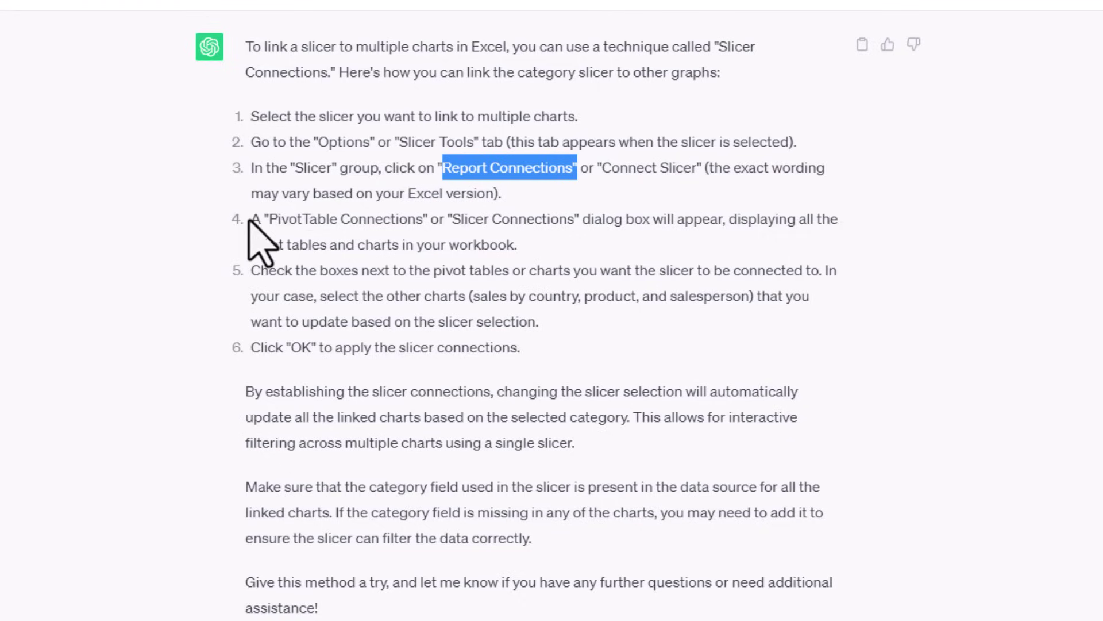
pyautogui.moveTo(265, 219); pyautogui.dragTo(423, 223)
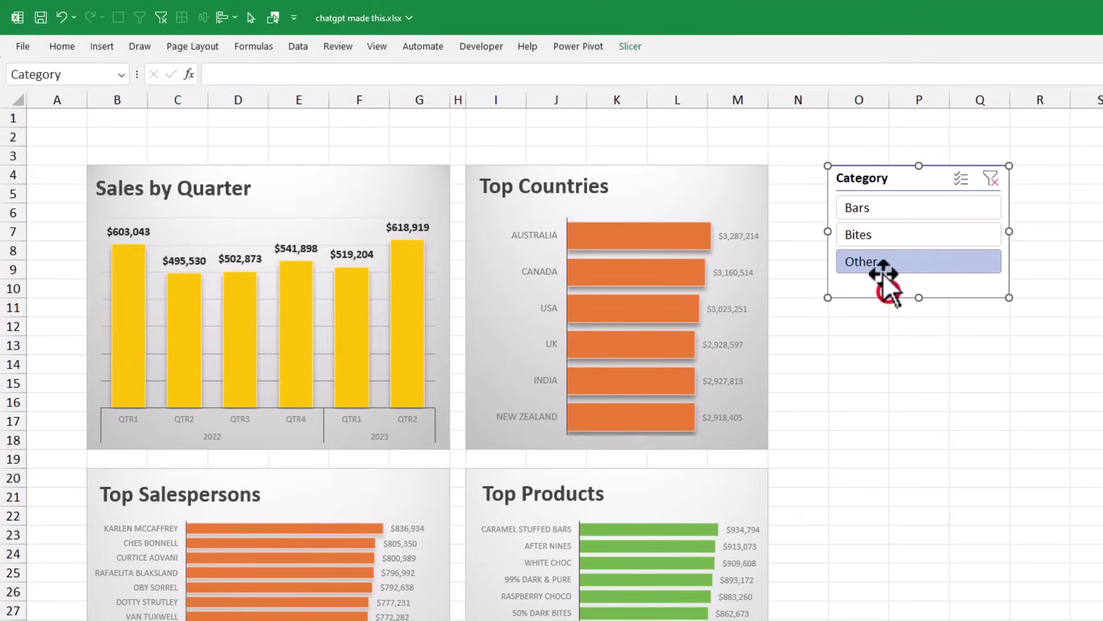
# - Connect the Category slicer in the Excel dashboard to PivotTable4, PivotTable5 and PivotTable6 through its report connections
pyautogui.click(787, 242)
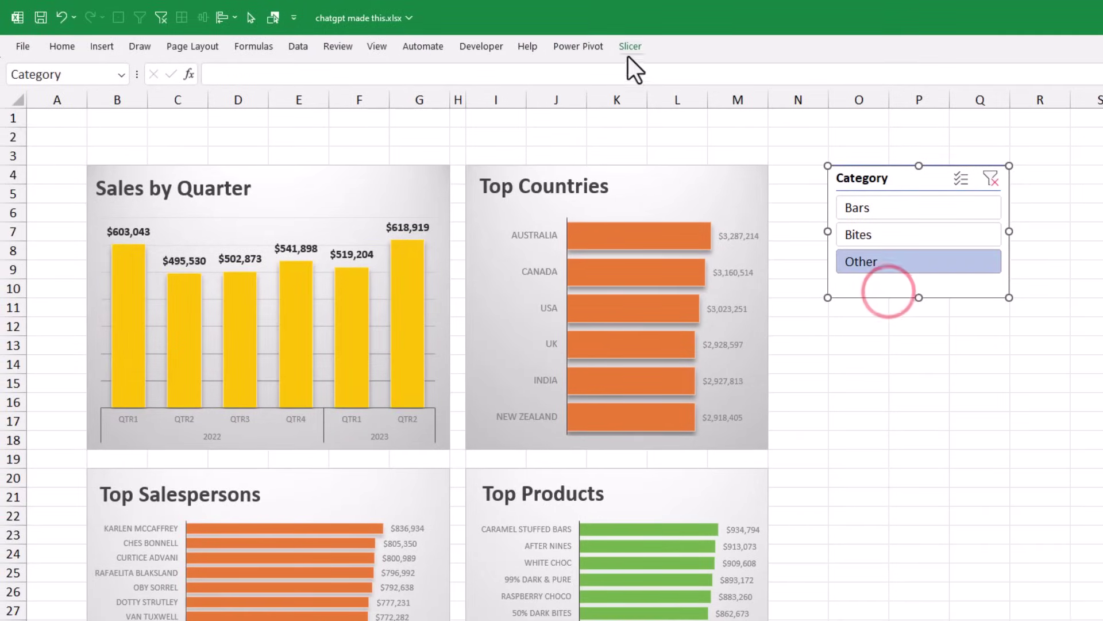
pyautogui.click(626, 45)
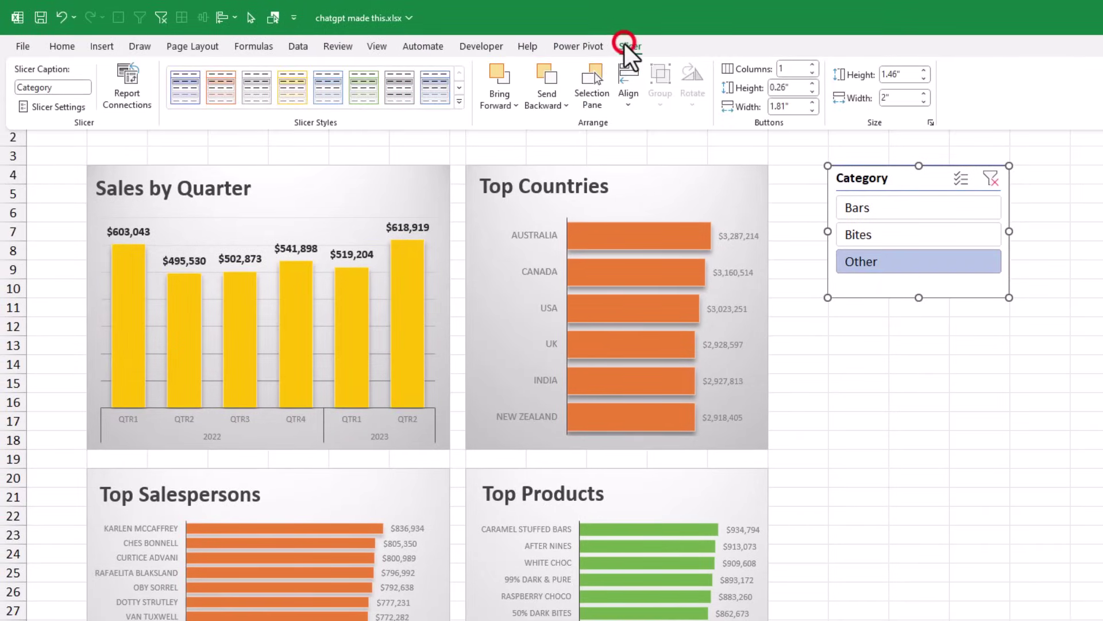
pyautogui.click(128, 98)
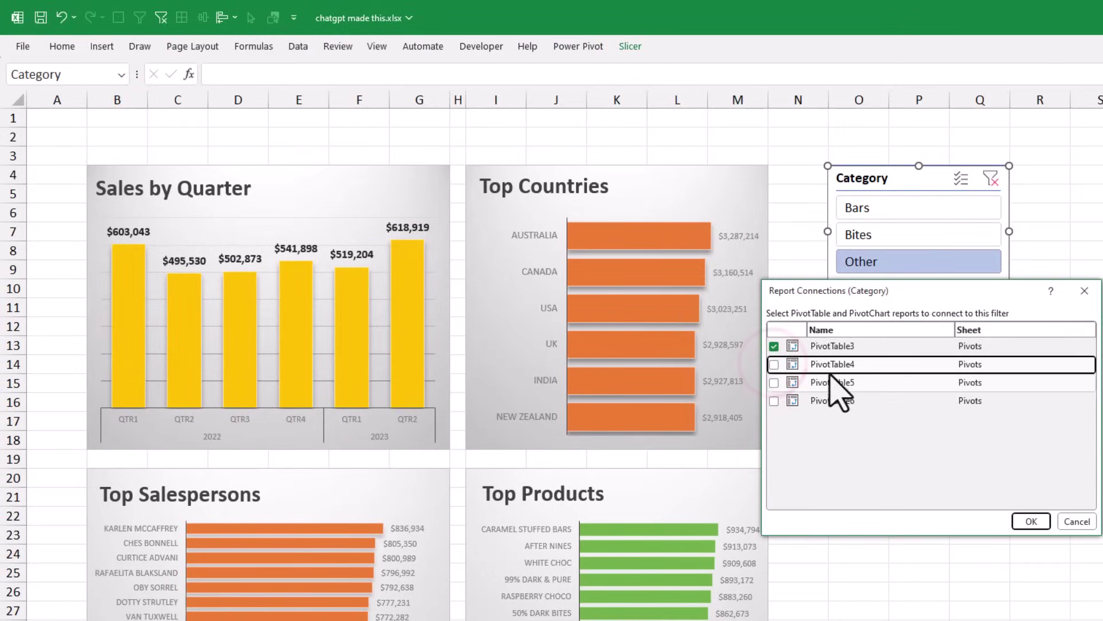
pyautogui.click(775, 363)
pyautogui.click(774, 382)
pyautogui.click(774, 401)
pyautogui.click(1032, 521)
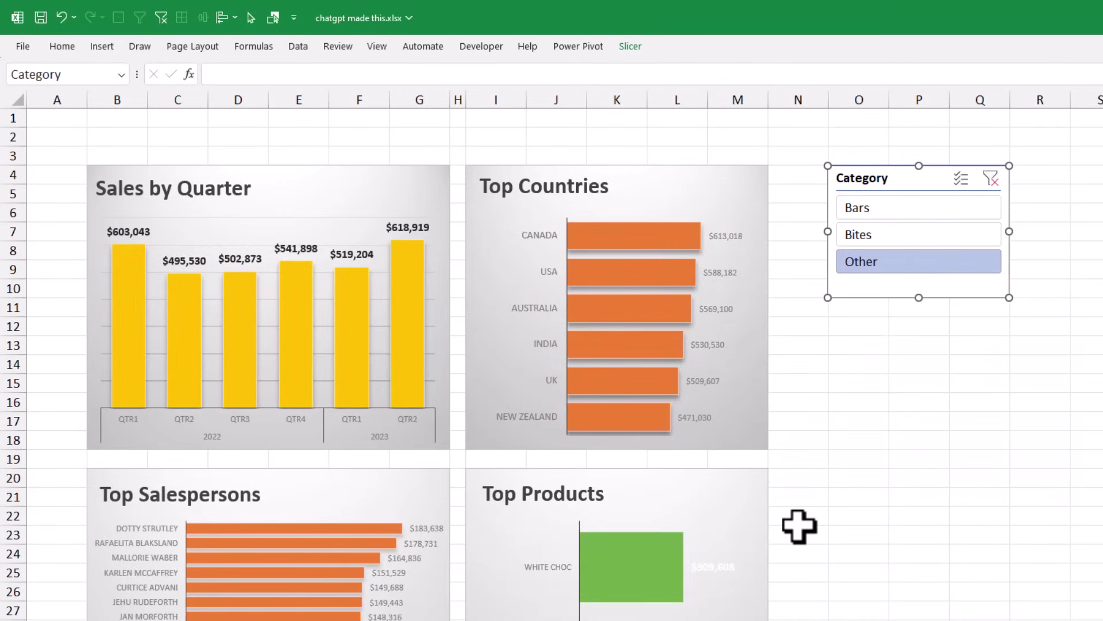
# - Look over how the Top Salespersons and Top Products charts respond to the linked Category slicer
pyautogui.click(873, 606)
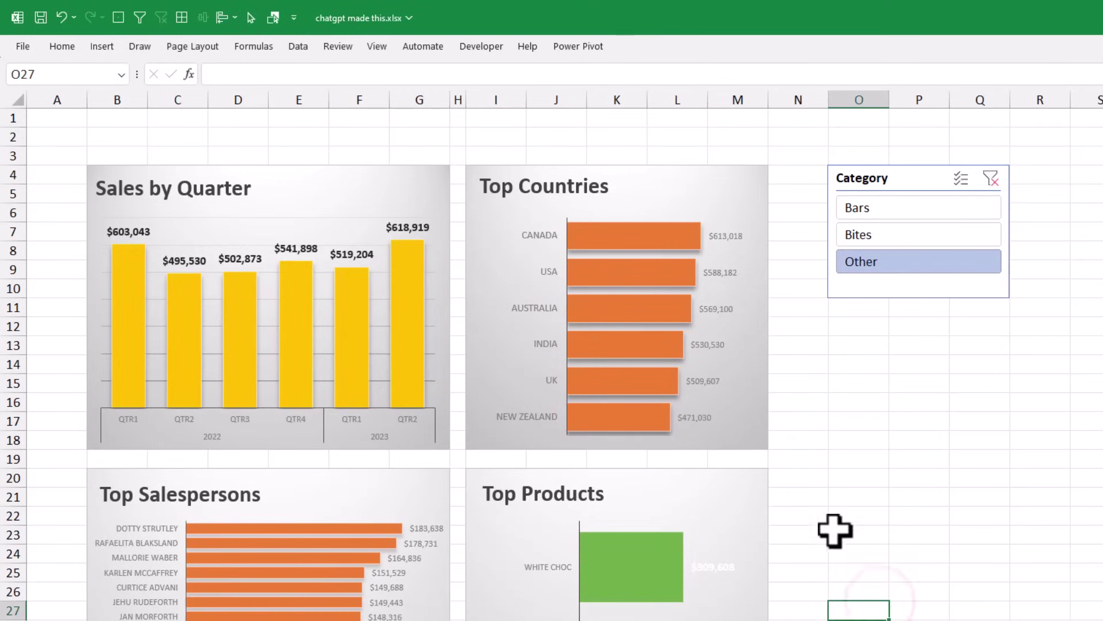
pyautogui.scroll(-4, 816, 531)
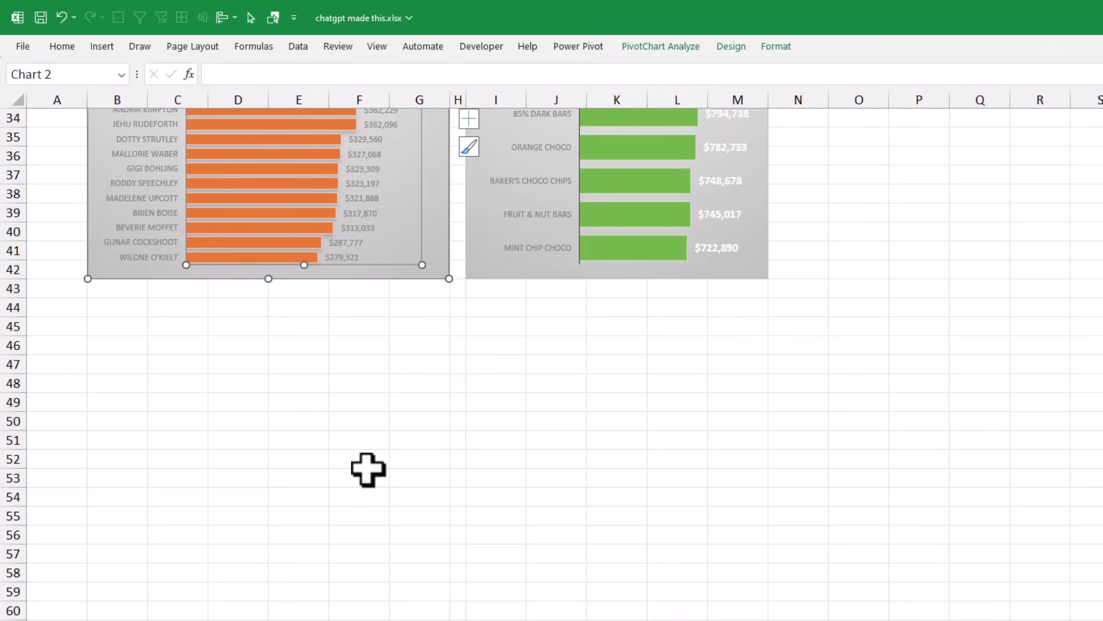
pyautogui.scroll(5, 367, 470)
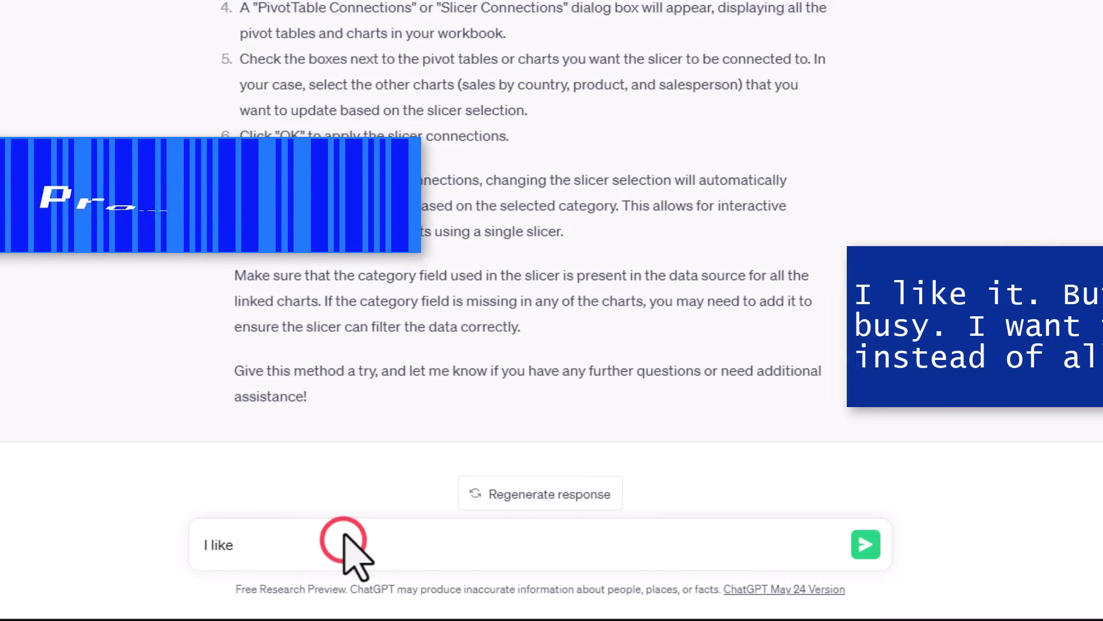
# - Tell ChatGPT the sales by person graph is too busy and should show just the top 10 salespersons, and review its instructions
pyautogui.write('it. But my sales by person graph is too busy. ')
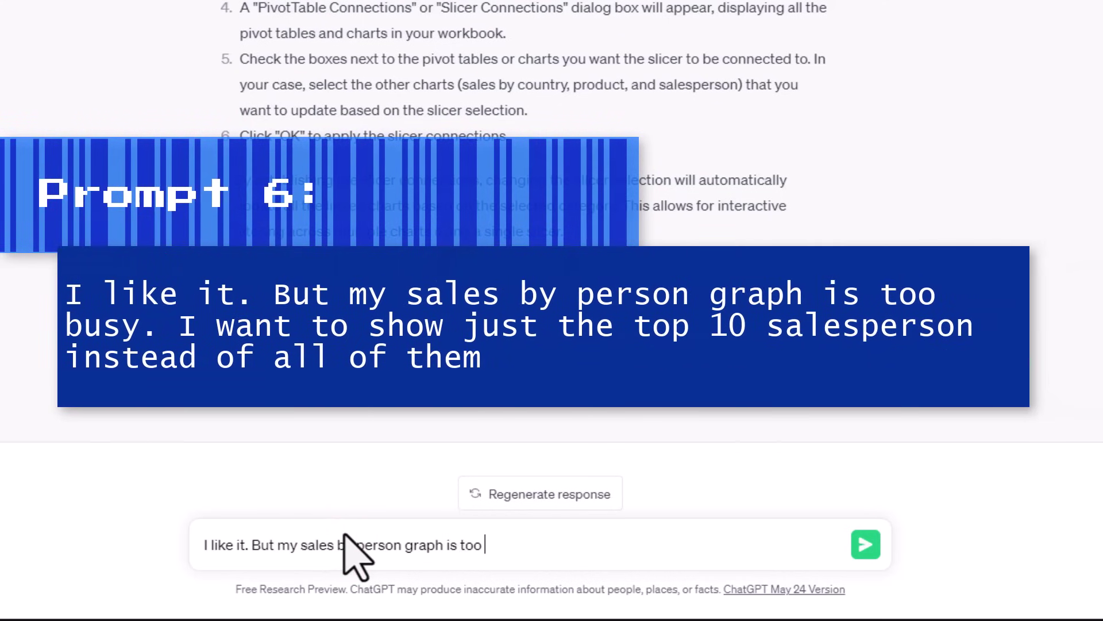
pyautogui.write('I want to show just the top 10 salesperson instead of all of the')
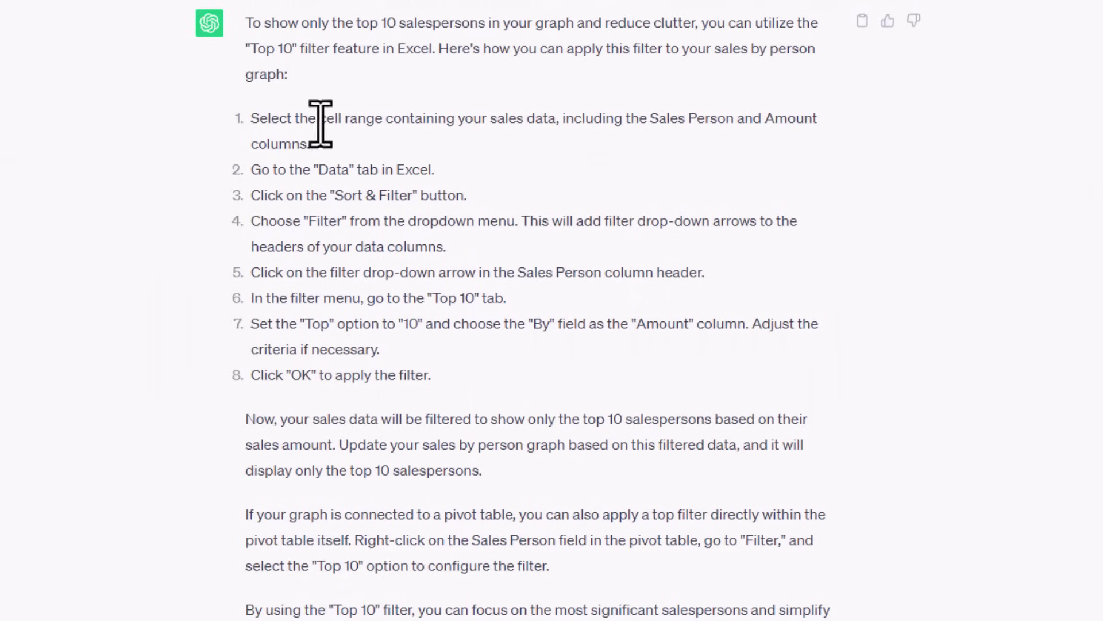
pyautogui.moveTo(252, 123); pyautogui.dragTo(512, 374)
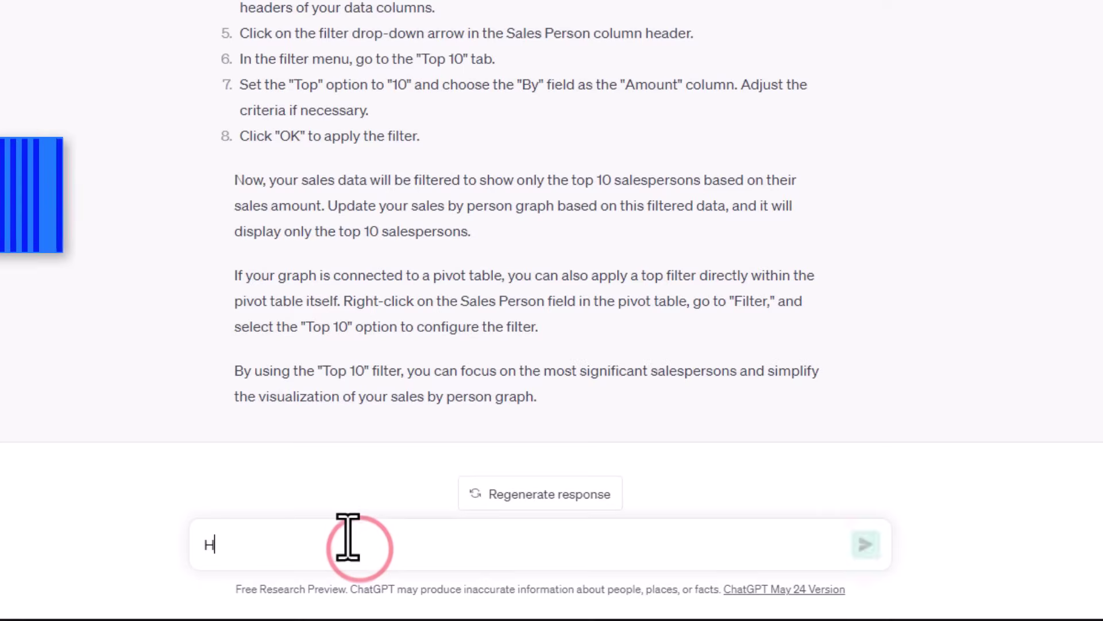
# - Tell ChatGPT its method doesn't work because the chart's pivot table has salespersons on row labels and amount on values, and read the revised steps
pyautogui.write("mm.. that doesn't work. My chart")
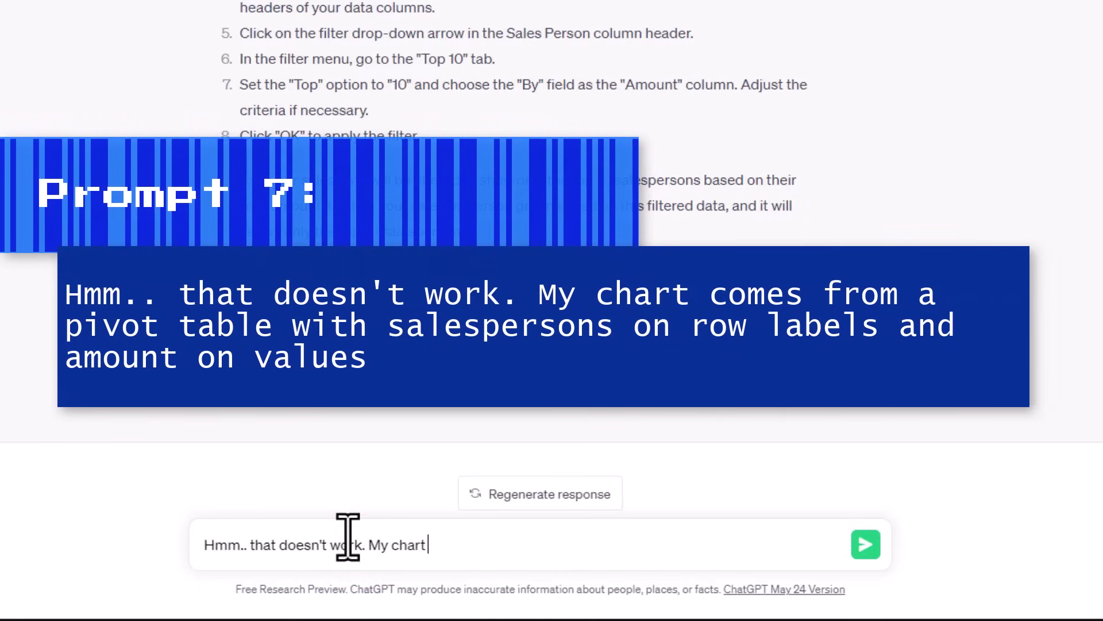
pyautogui.write(' comes from a pivot table with salespersons o')
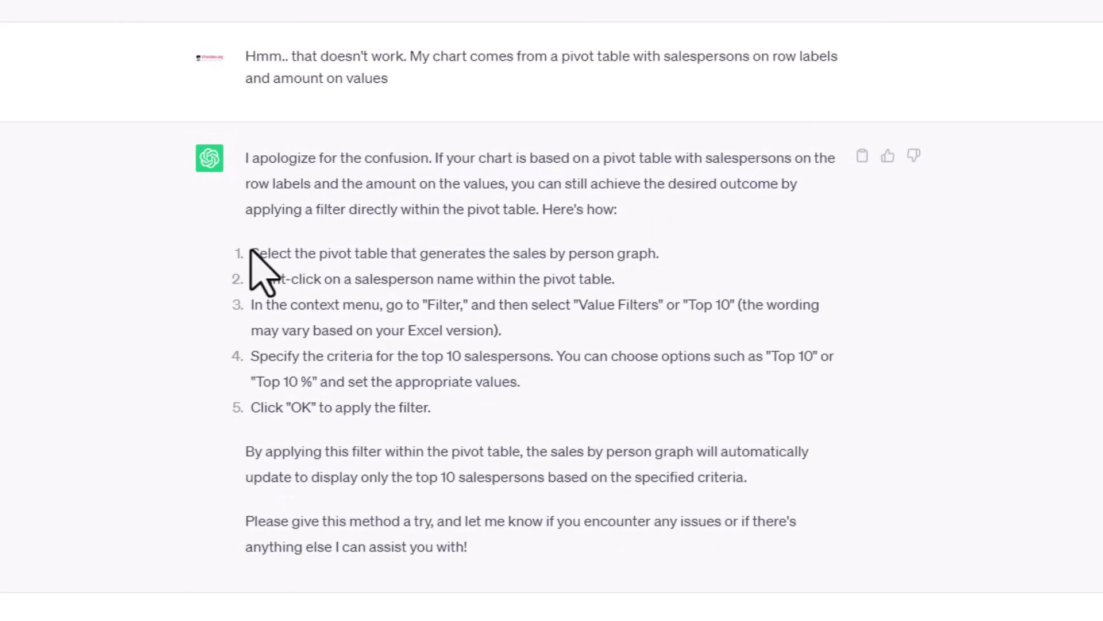
pyautogui.moveTo(251, 252); pyautogui.dragTo(763, 263)
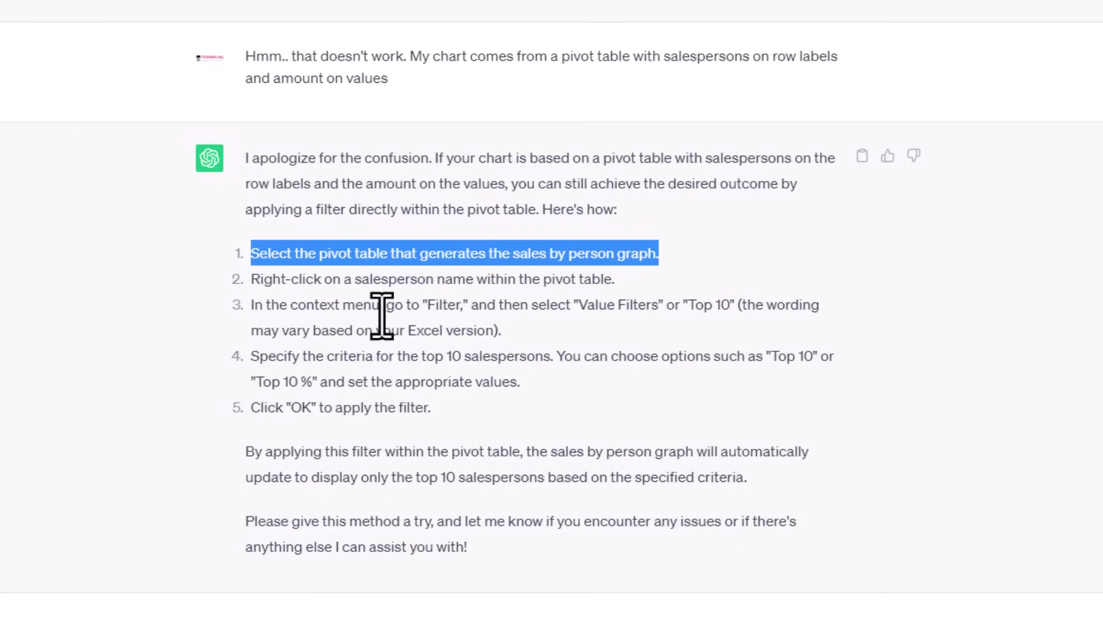
pyautogui.moveTo(435, 304); pyautogui.dragTo(578, 305)
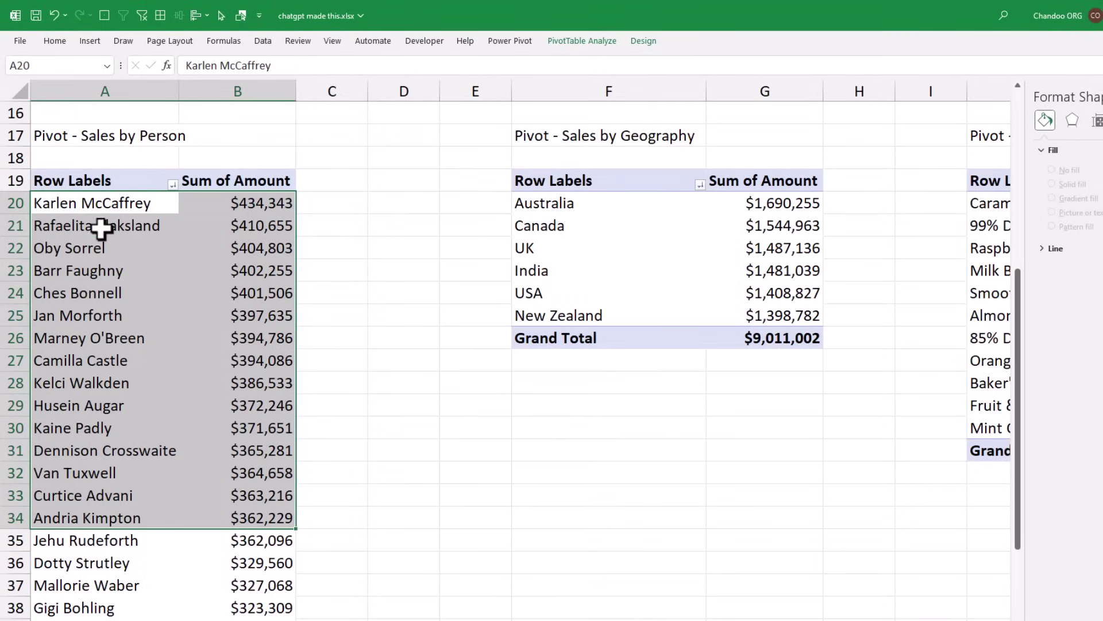
# - Filter the Sales by Person pivot table in Excel to the top 10 items by Sum of Amount
pyautogui.click(101, 229)
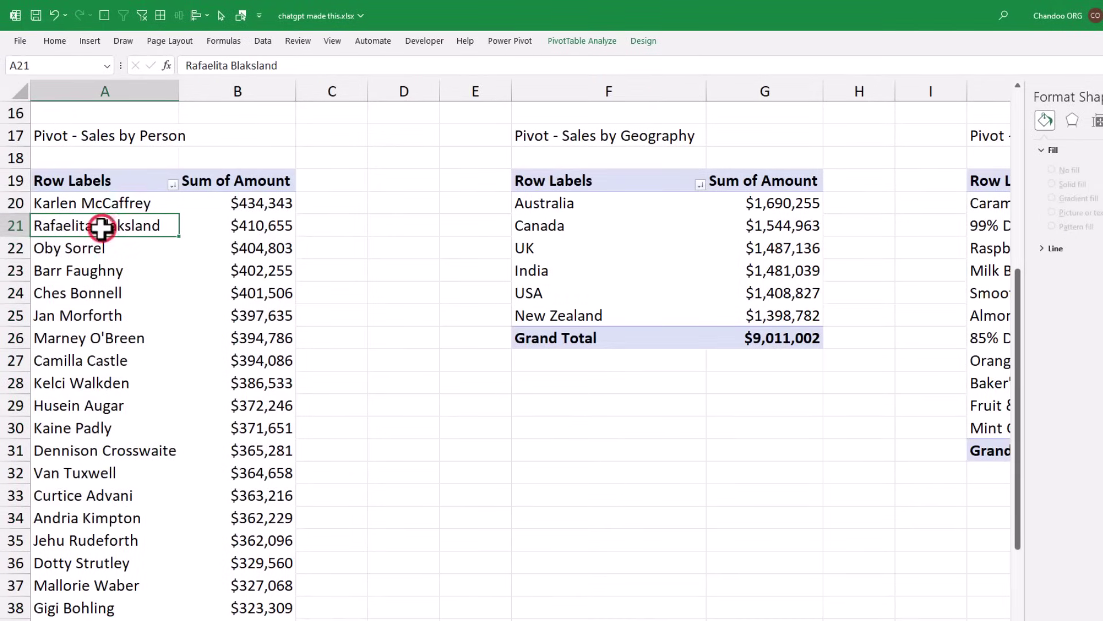
pyautogui.rightClick(102, 229)
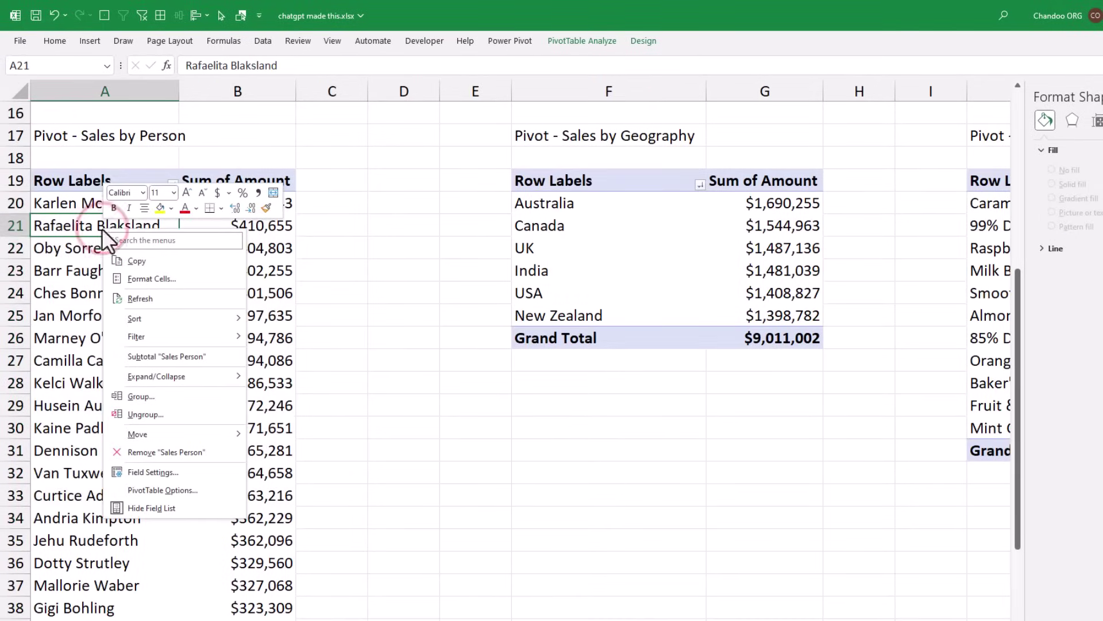
pyautogui.click(166, 339)
pyautogui.click(332, 399)
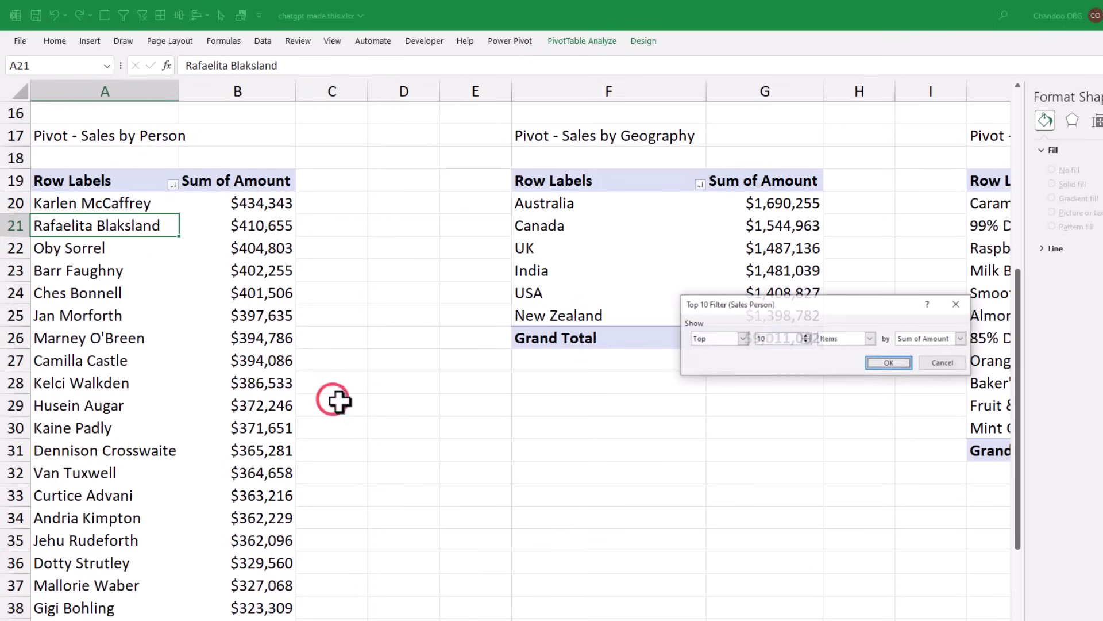
pyautogui.click(886, 364)
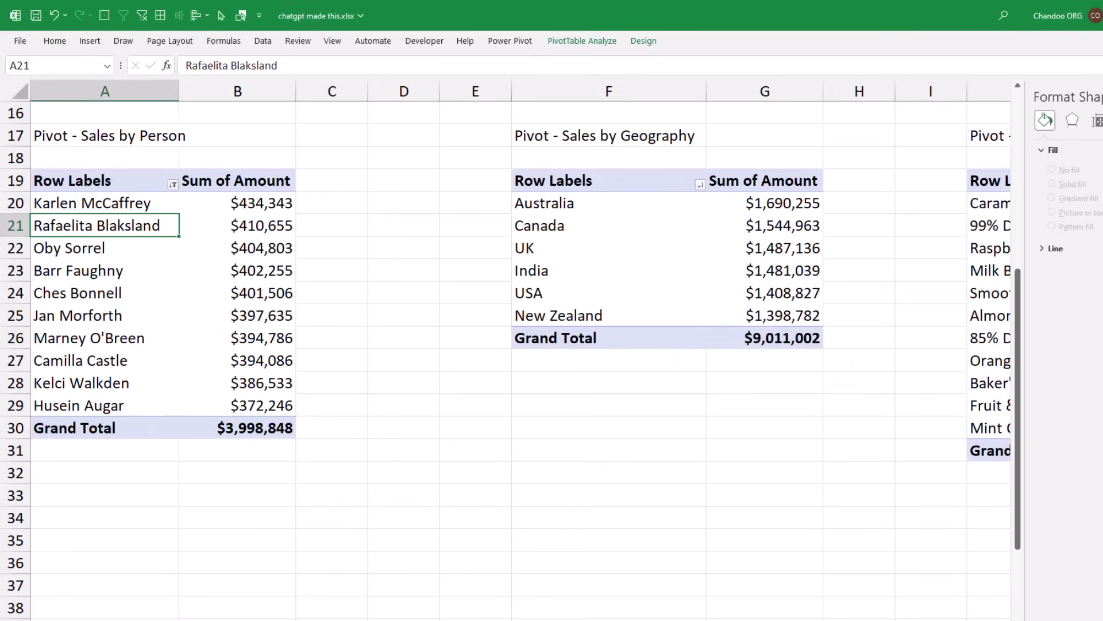
# - Return to the Dashboard sheet and check the charts with the Category slicer set to Bites and to Other
pyautogui.click(148, 601)
pyautogui.click(381, 537)
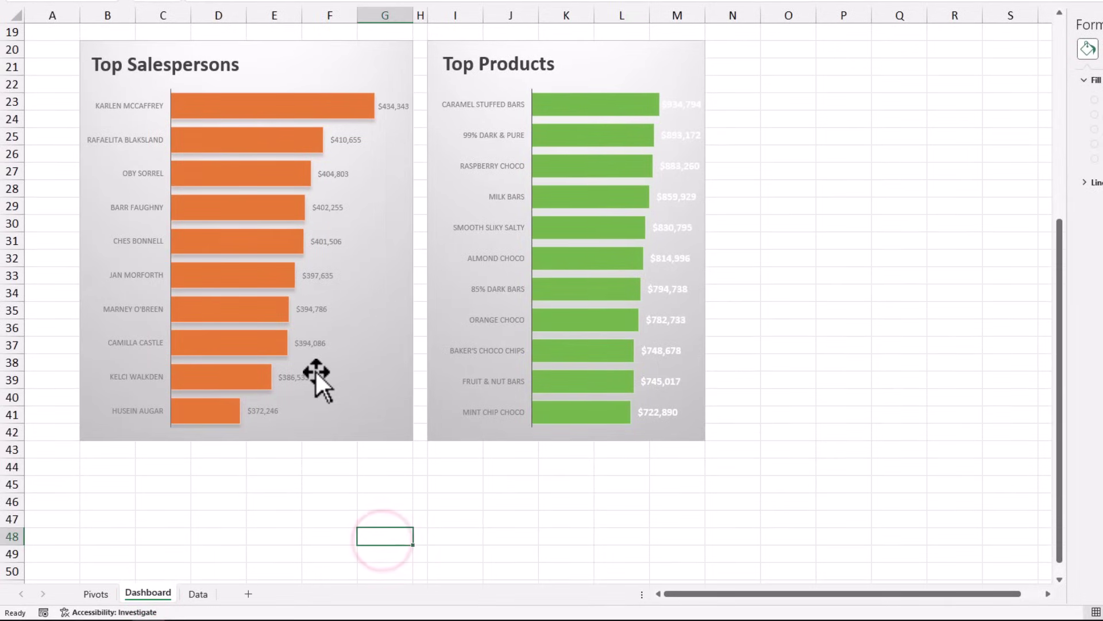
pyautogui.scroll(6, 402, 430)
pyautogui.click(823, 139)
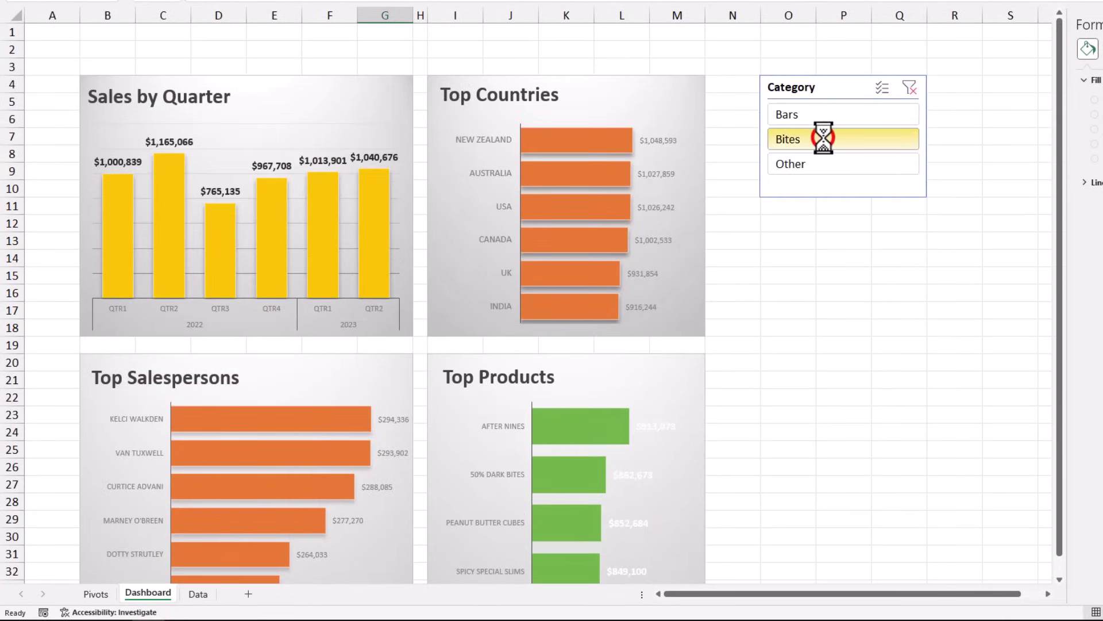
pyautogui.click(823, 166)
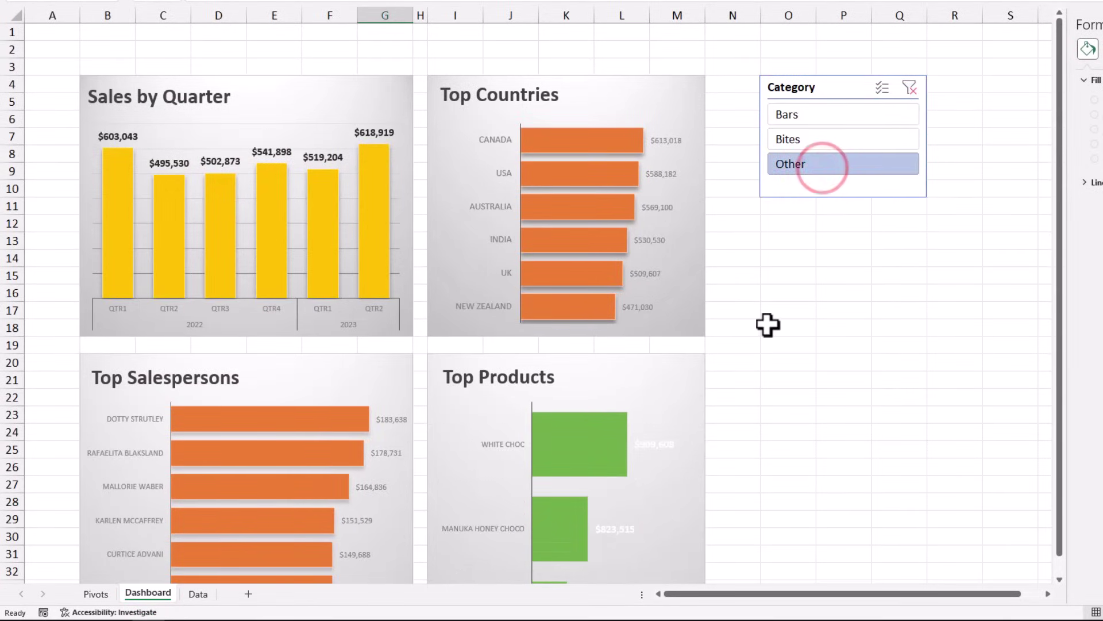
pyautogui.scroll(-5, 767, 325)
pyautogui.scroll(5, 768, 325)
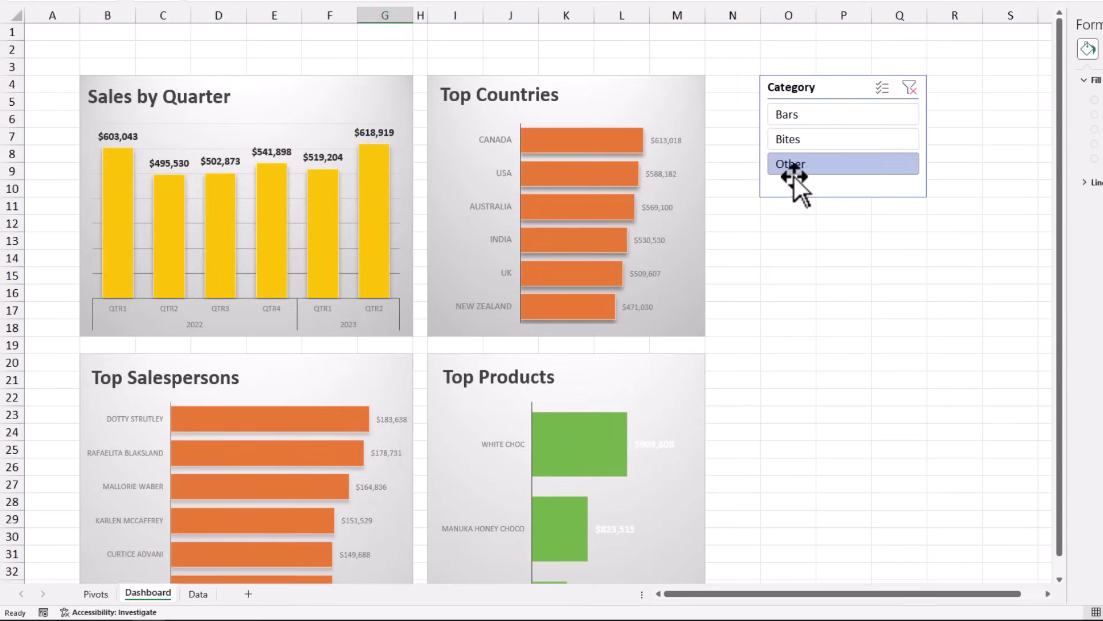
pyautogui.scroll(-5, 626, 363)
pyautogui.scroll(5, 628, 366)
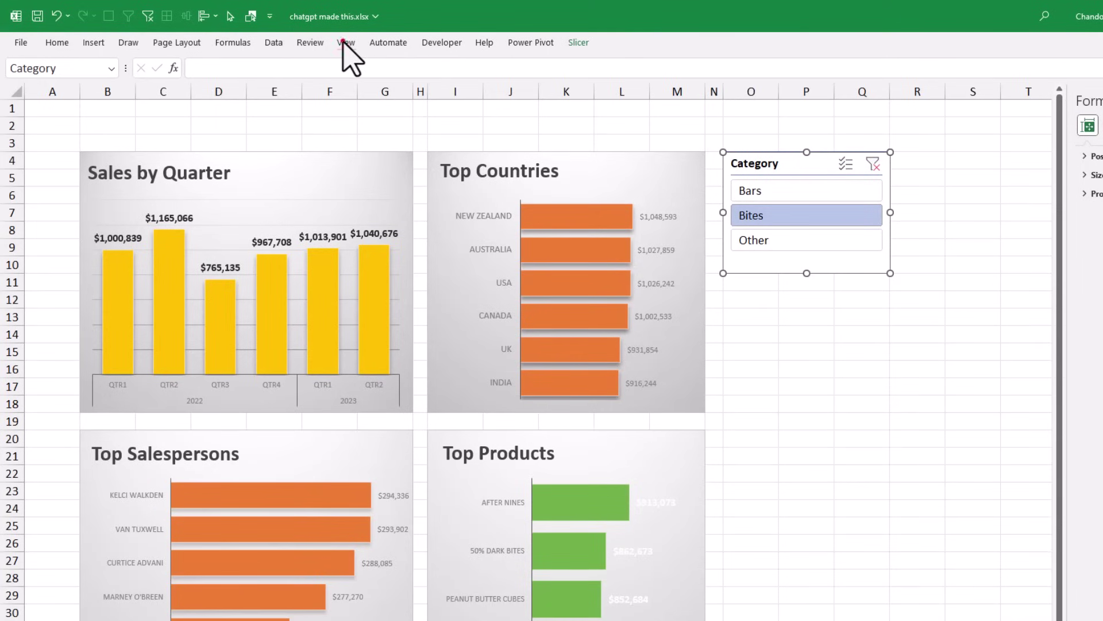
# - Hide the Dashboard sheet's gridlines and apply the dark orange slicer style to the Category slicer
pyautogui.click(344, 42)
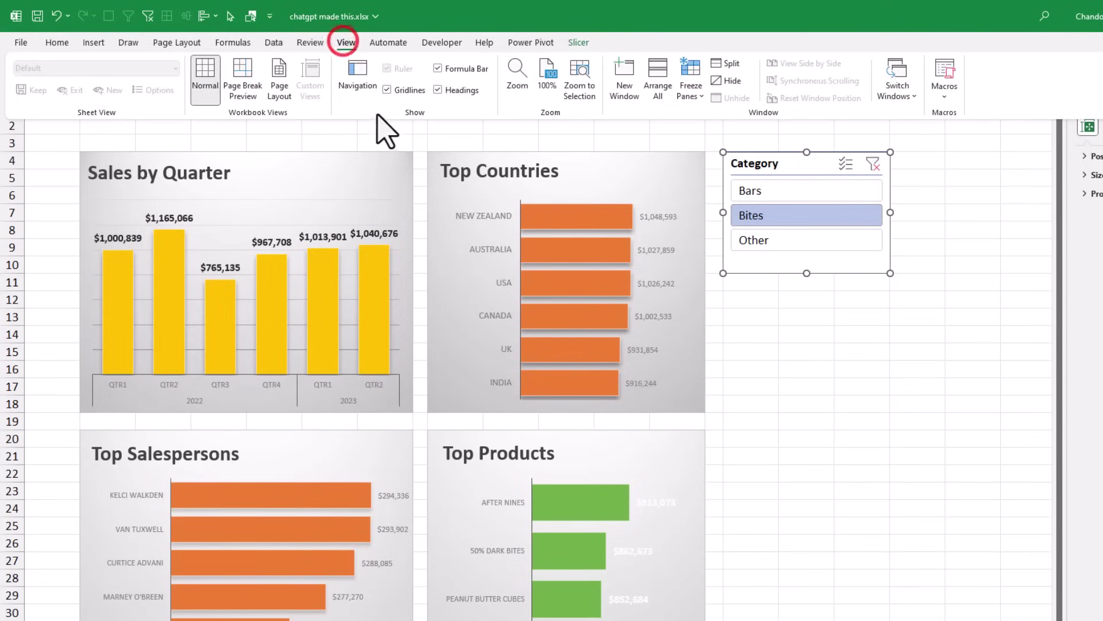
pyautogui.click(388, 90)
pyautogui.click(833, 256)
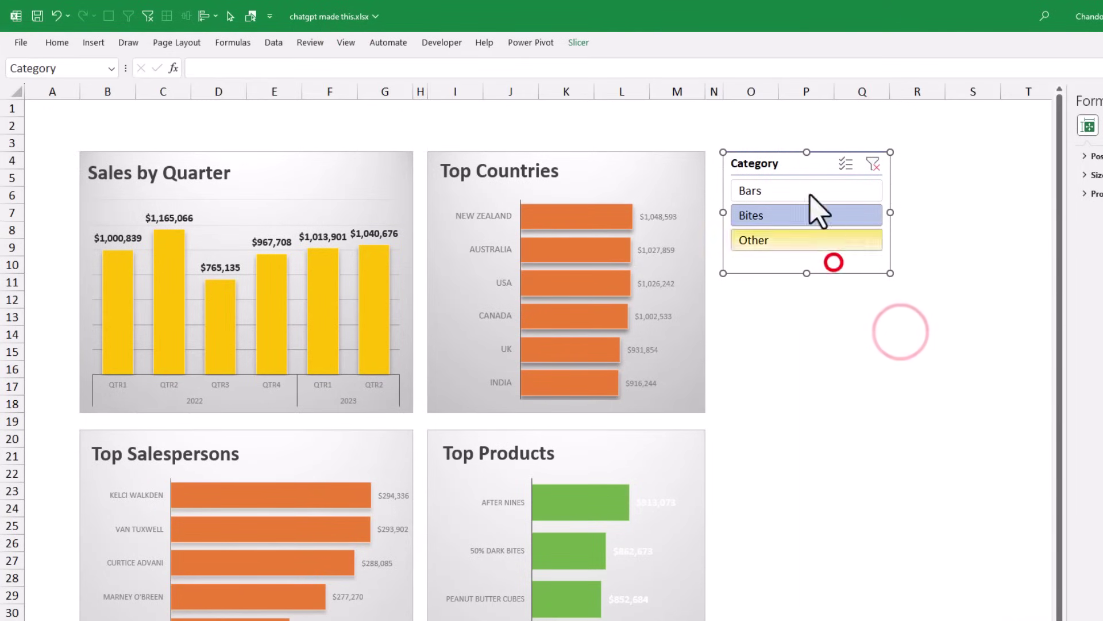
pyautogui.click(572, 38)
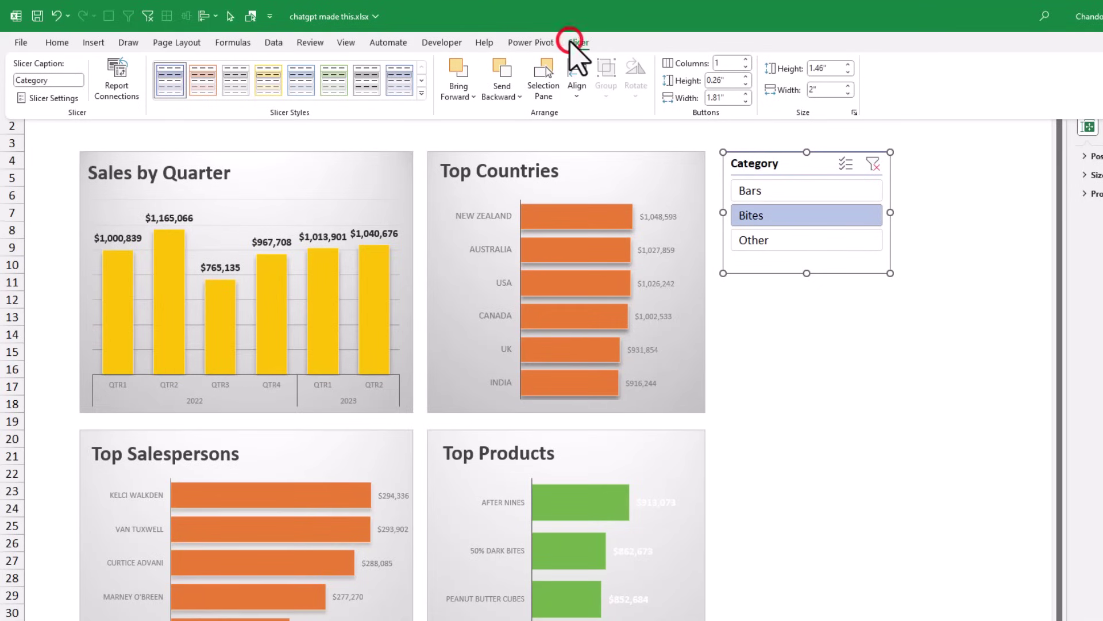
pyautogui.click(419, 96)
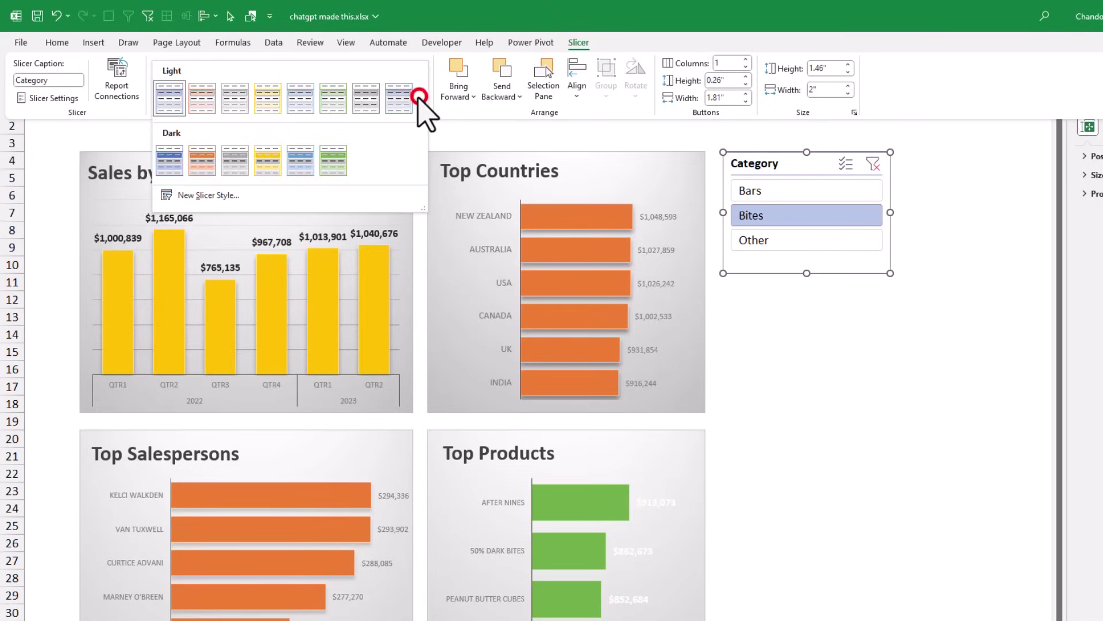
pyautogui.click(201, 160)
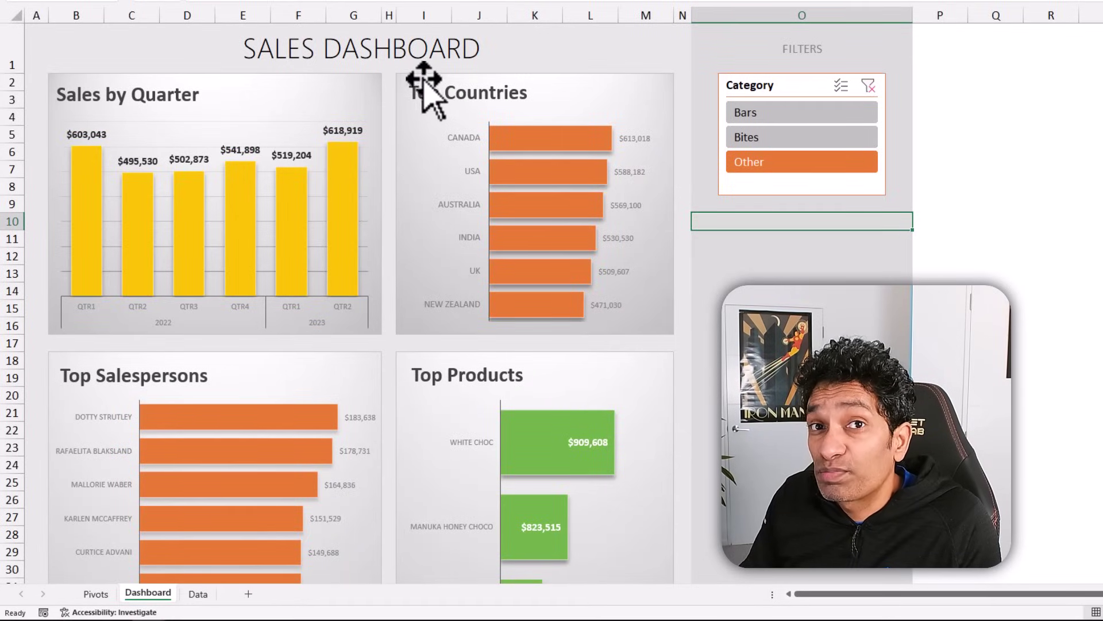
# - Check all the finished dashboard's charts with the Category slicer set to Bars, set to Bites and with its filter cleared
pyautogui.click(816, 109)
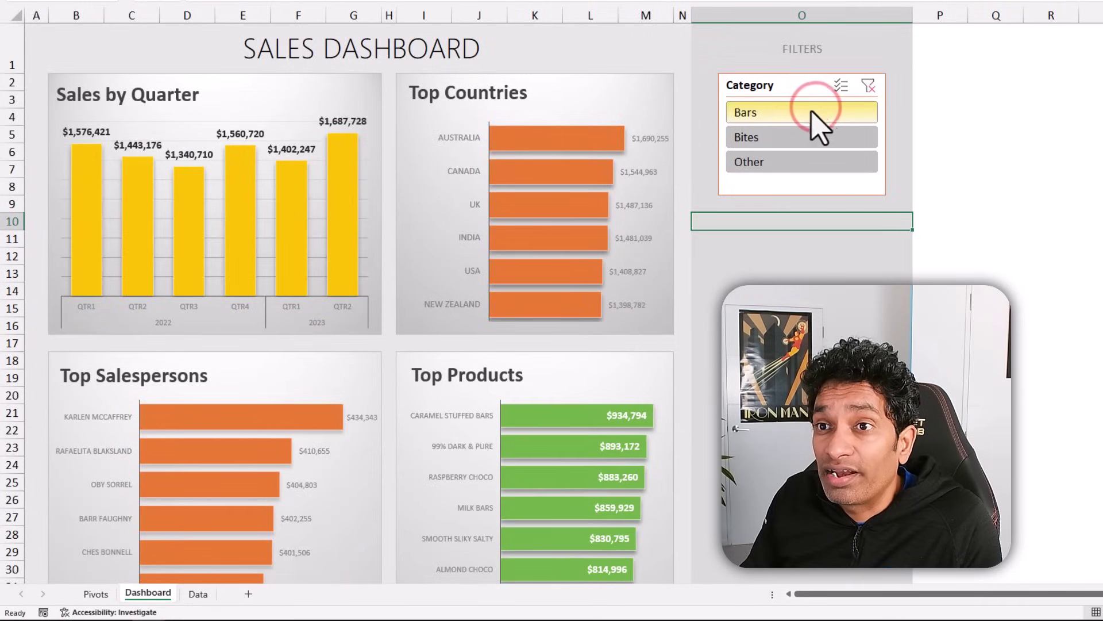
pyautogui.scroll(-4, 482, 245)
pyautogui.scroll(4, 488, 253)
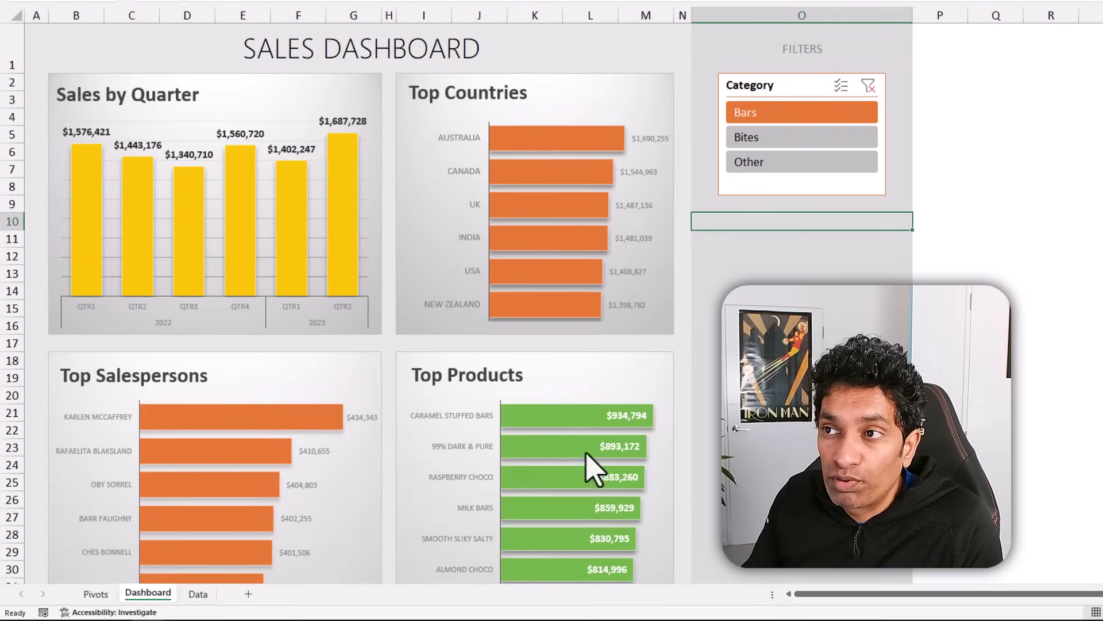
pyautogui.click(796, 138)
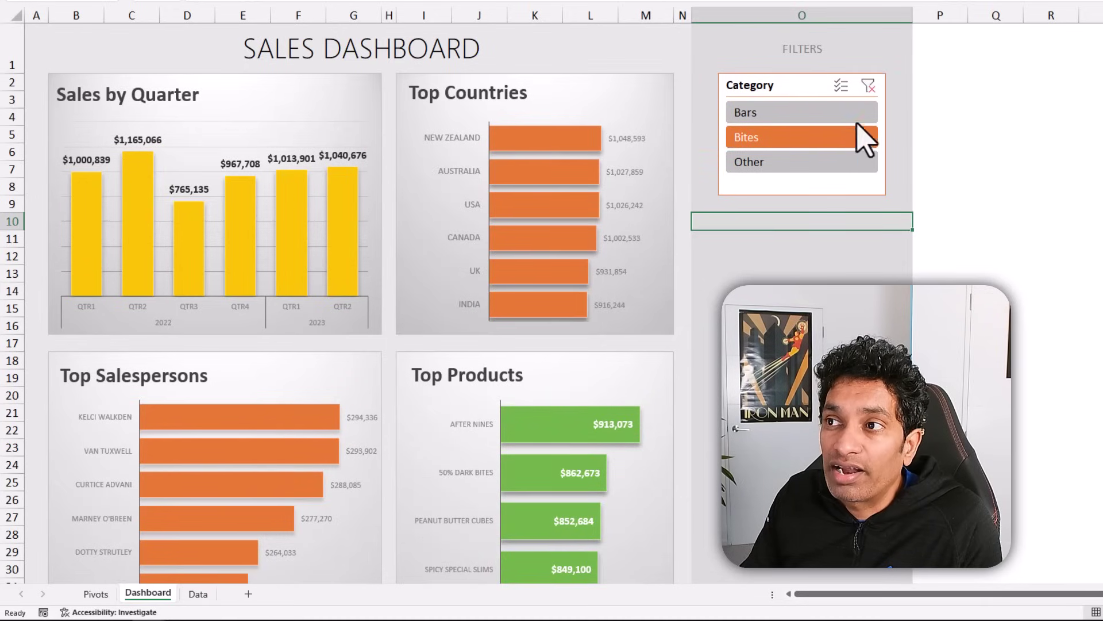
pyautogui.click(871, 86)
pyautogui.scroll(-3, 481, 419)
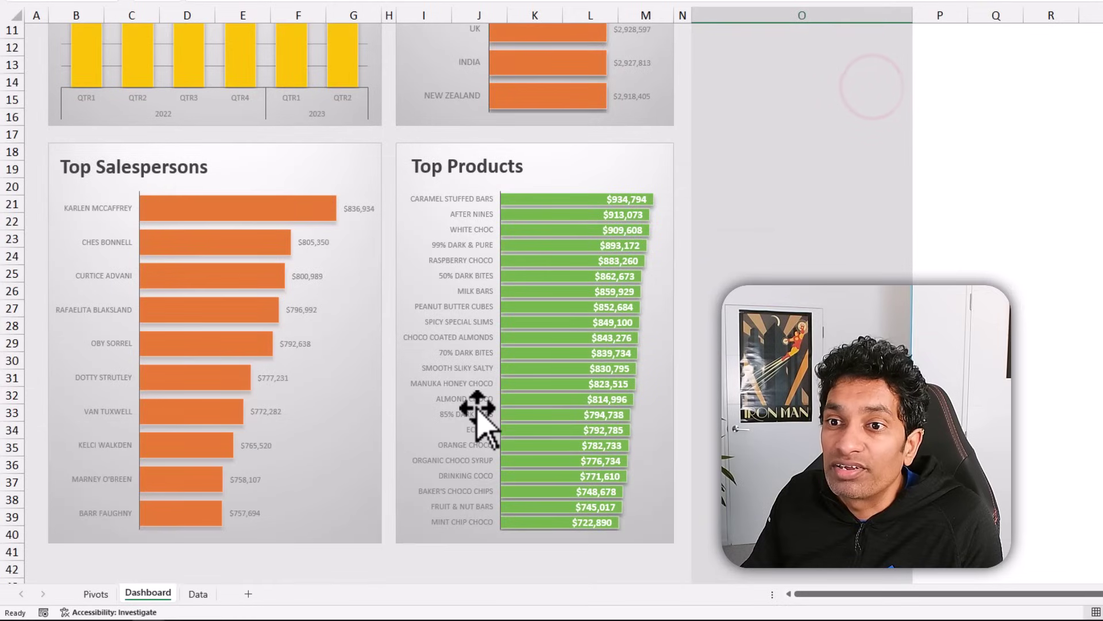
pyautogui.scroll(3, 480, 419)
pyautogui.click(763, 138)
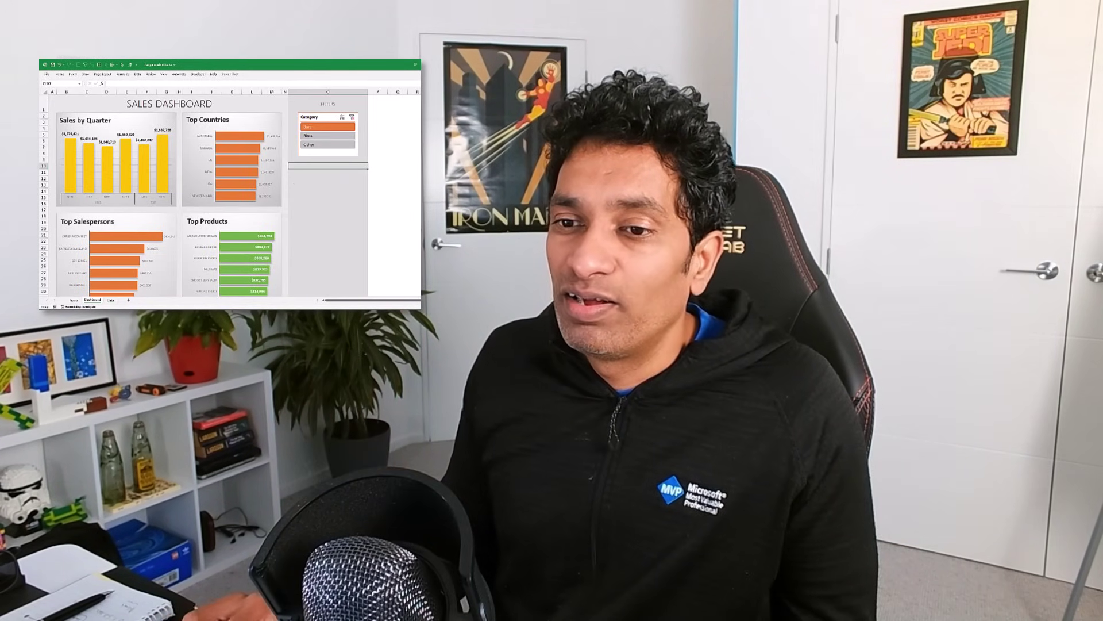
pyautogui.click(110, 300)
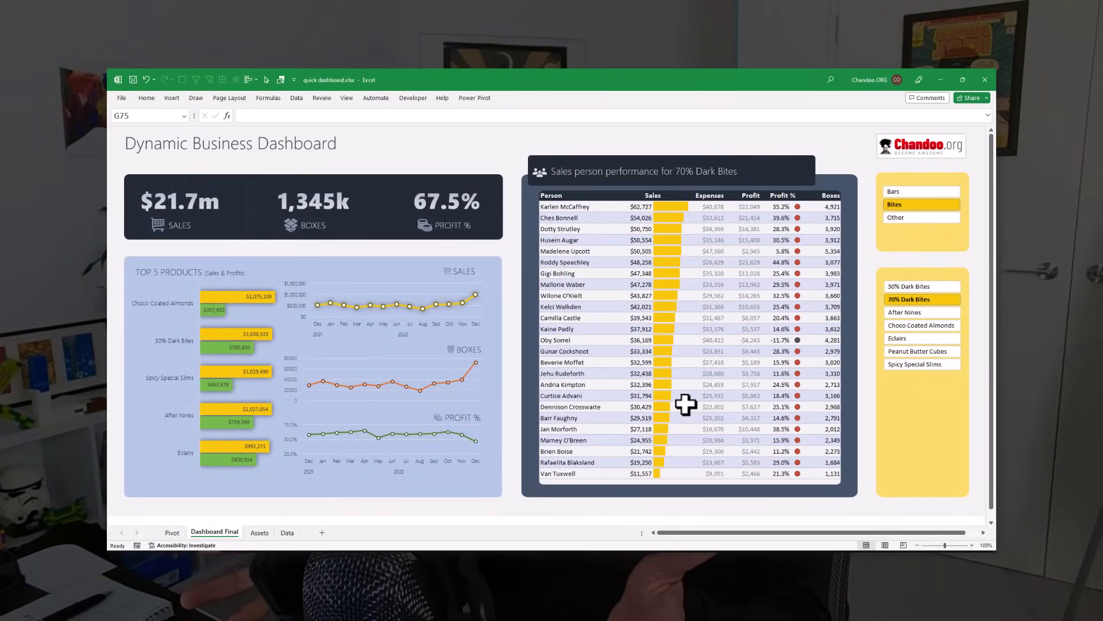
# - In the Dynamic Business Dashboard workbook, filter by the Other category and the Organic Choco Syrup product to examine salesperson performance
pyautogui.click(915, 218)
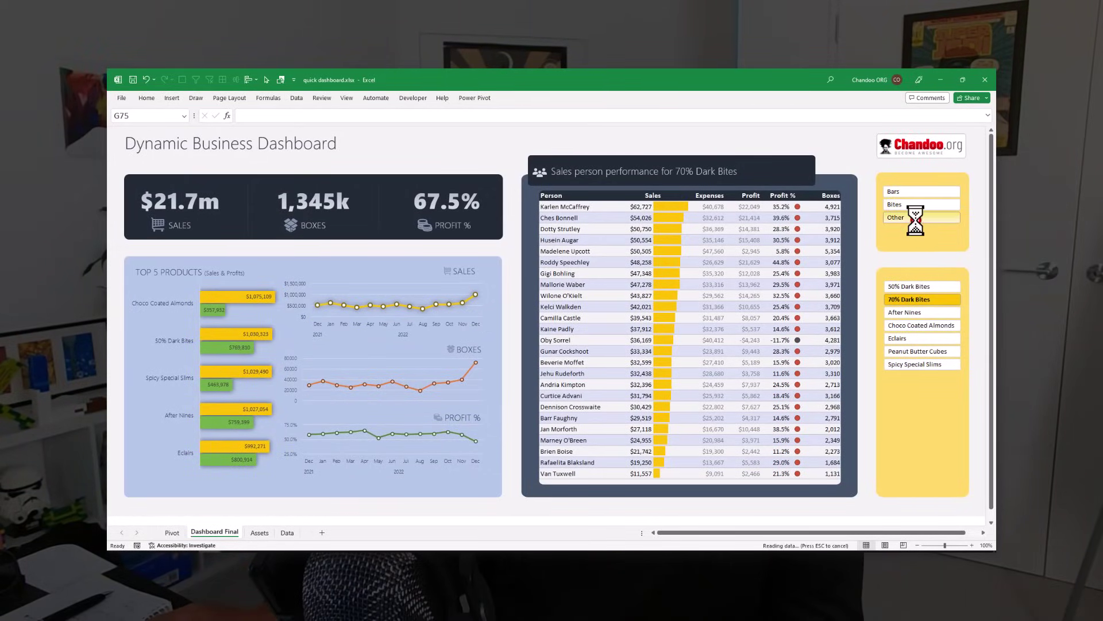
pyautogui.click(917, 311)
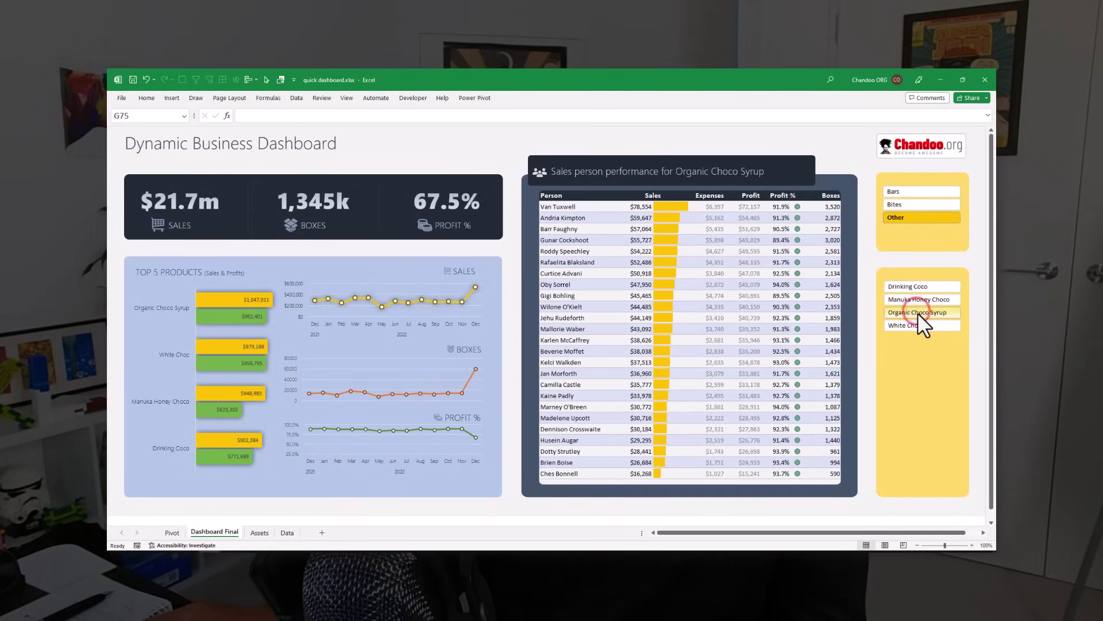